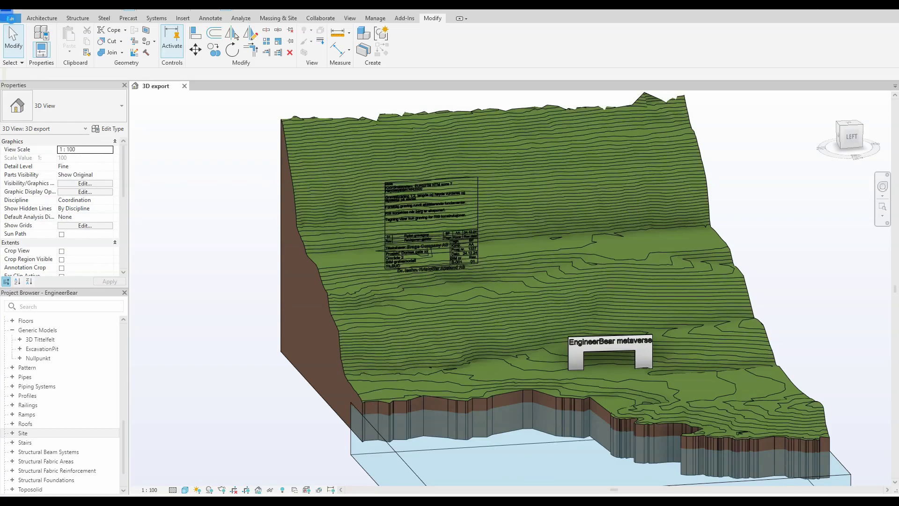
Create a new family from the Metric Generic Model floor based template
click(11, 19)
click(30, 57)
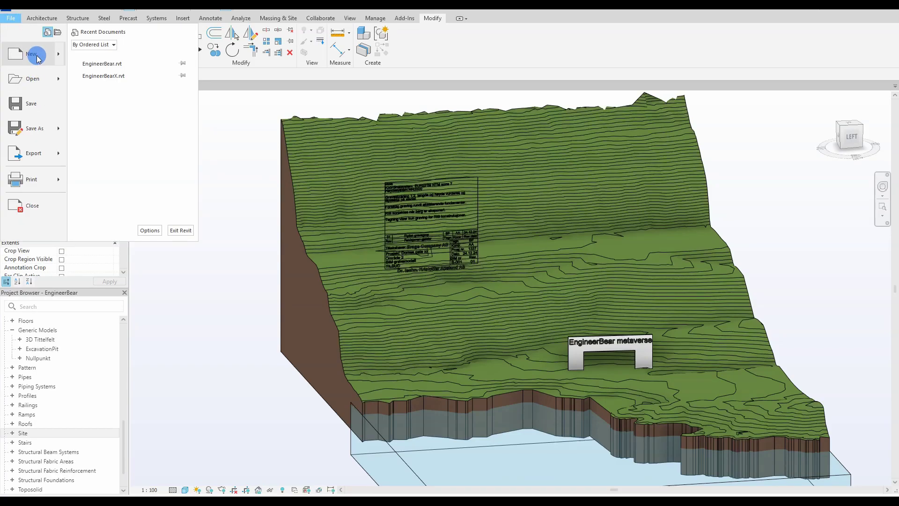
click(169, 83)
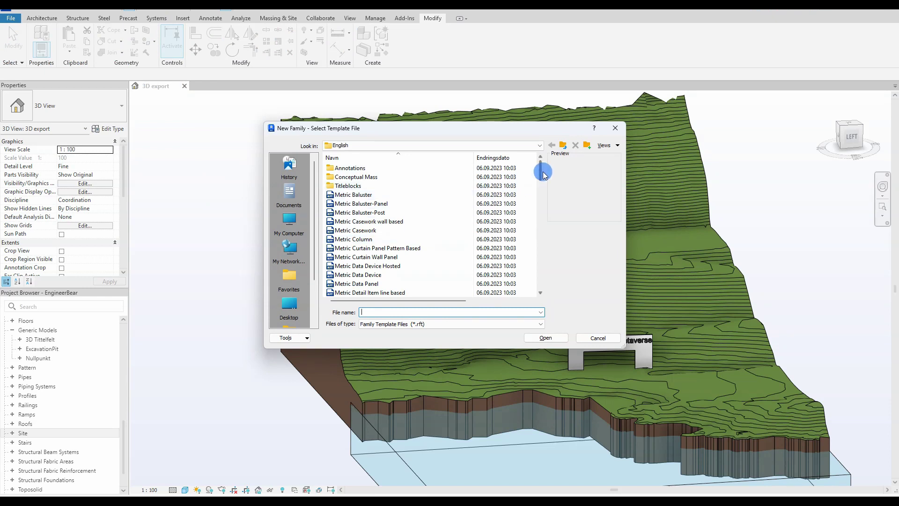
drag(541, 170, 568, 215)
click(402, 187)
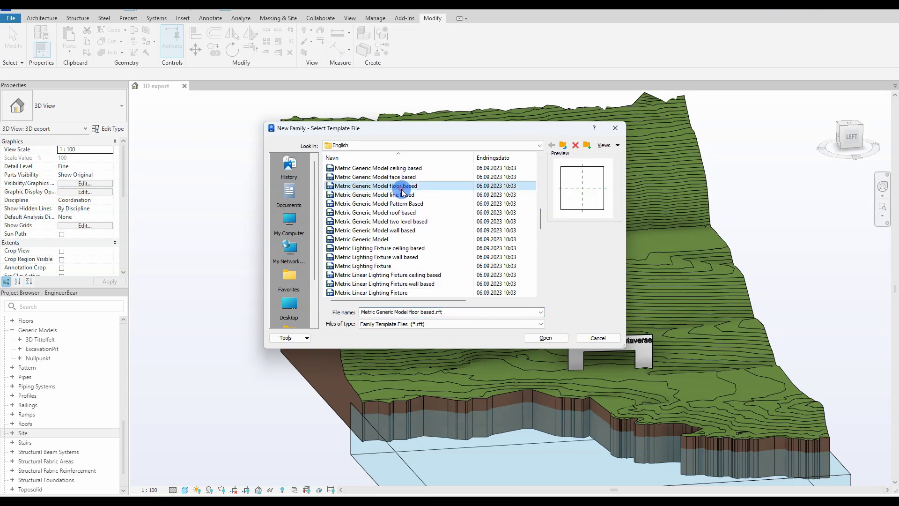
click(543, 339)
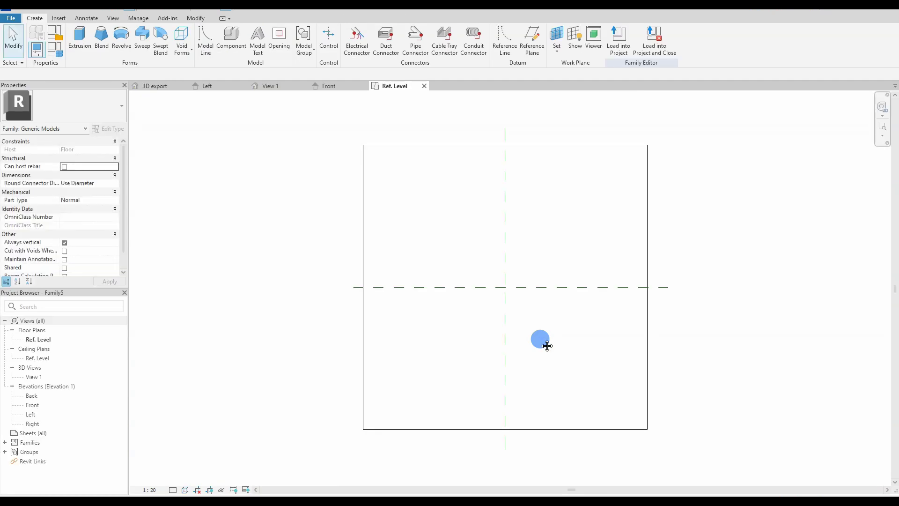
Draw four inner reference planes inside the floor outline, two vertical and two horizontal, on either side of the centre planes
middle_drag(547, 345, 475, 340)
key(r)
key(p)
click(397, 239)
click(397, 355)
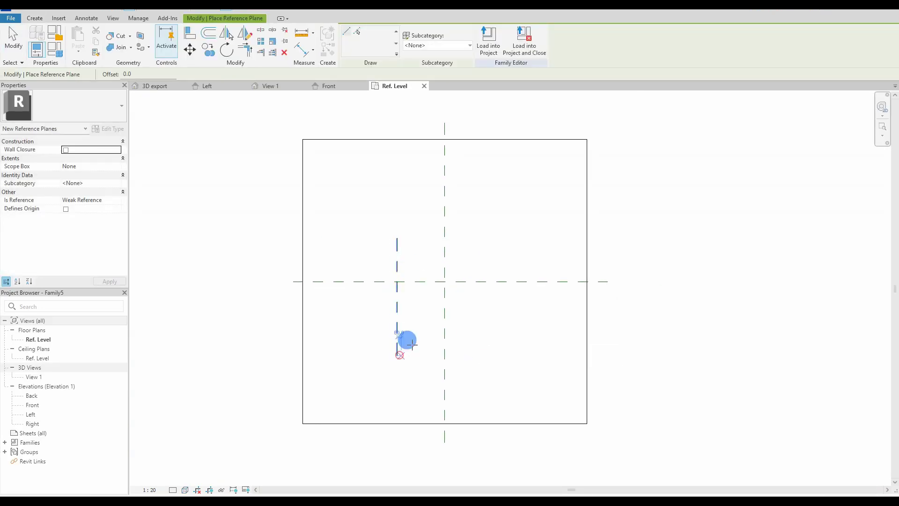
click(497, 243)
click(497, 349)
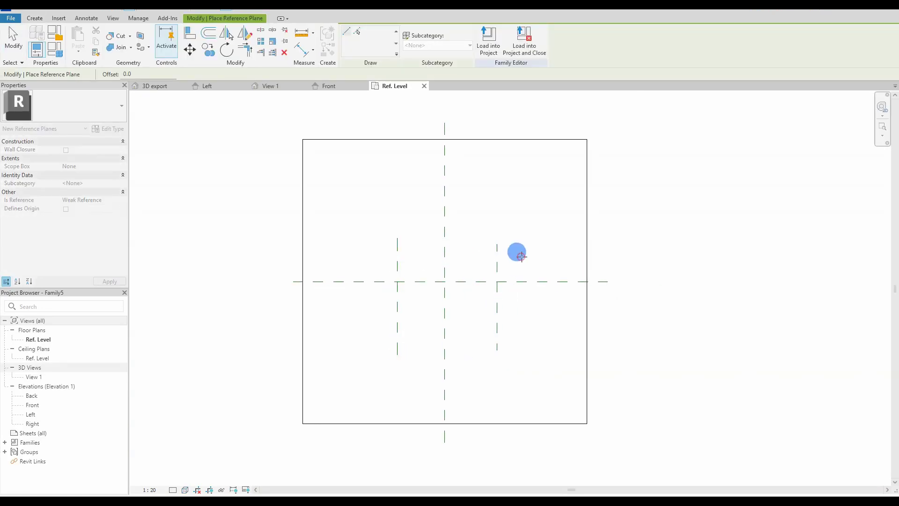
click(353, 256)
click(518, 318)
click(374, 318)
Draw four outer reference planes around the floor outline, one beyond each of its sides
click(231, 139)
click(224, 406)
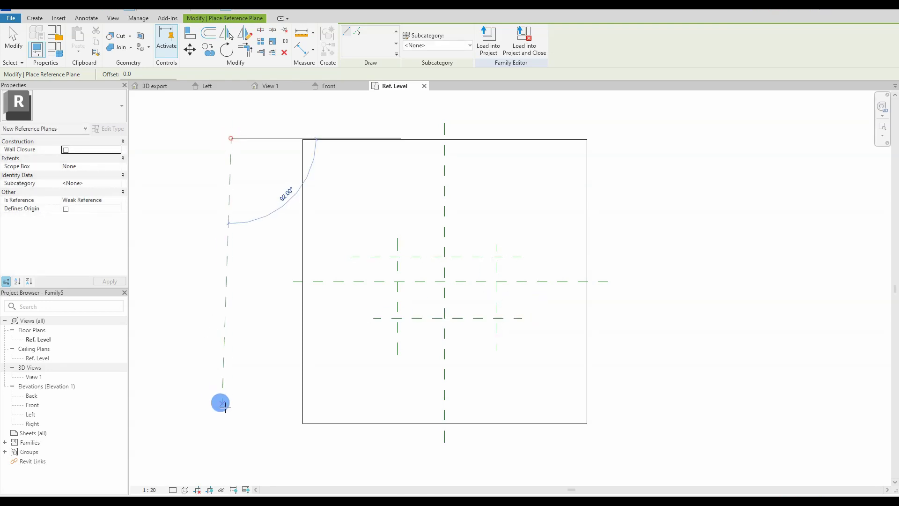
click(266, 431)
click(588, 459)
click(259, 458)
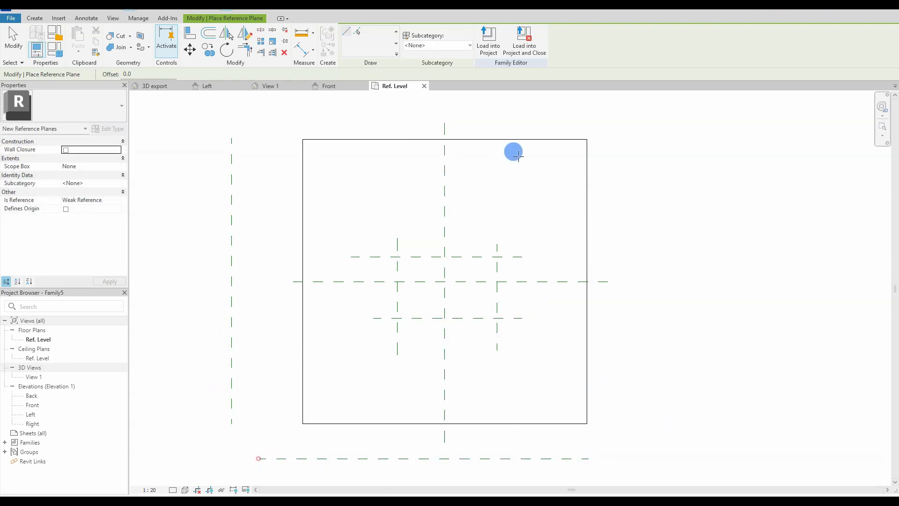
click(510, 117)
click(669, 123)
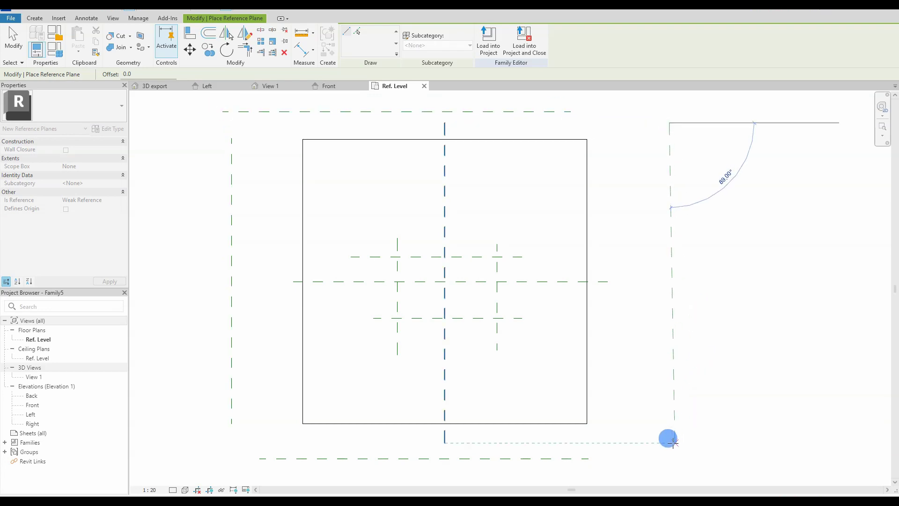
click(669, 458)
key(Escape)
key(Escape)
In the Front elevation, draw one horizontal reference plane above the floor and another below it
click(334, 86)
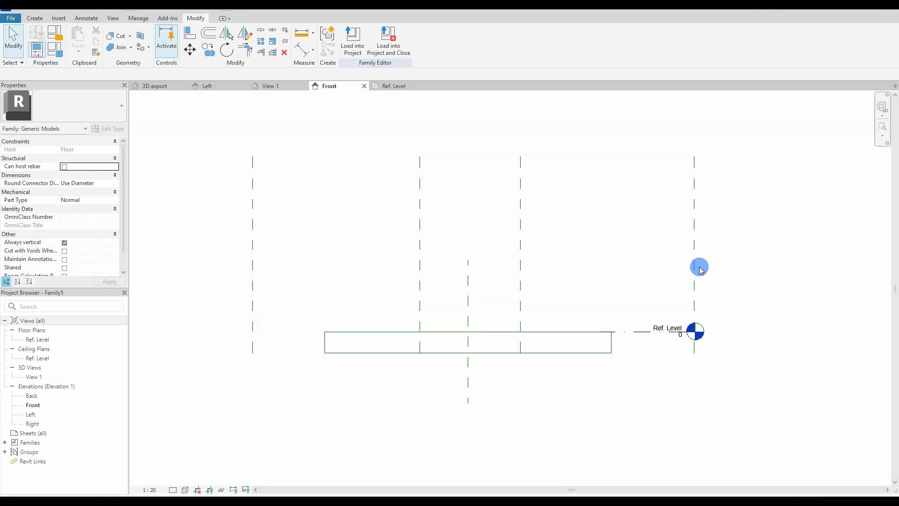
key(r)
key(p)
click(726, 277)
click(229, 276)
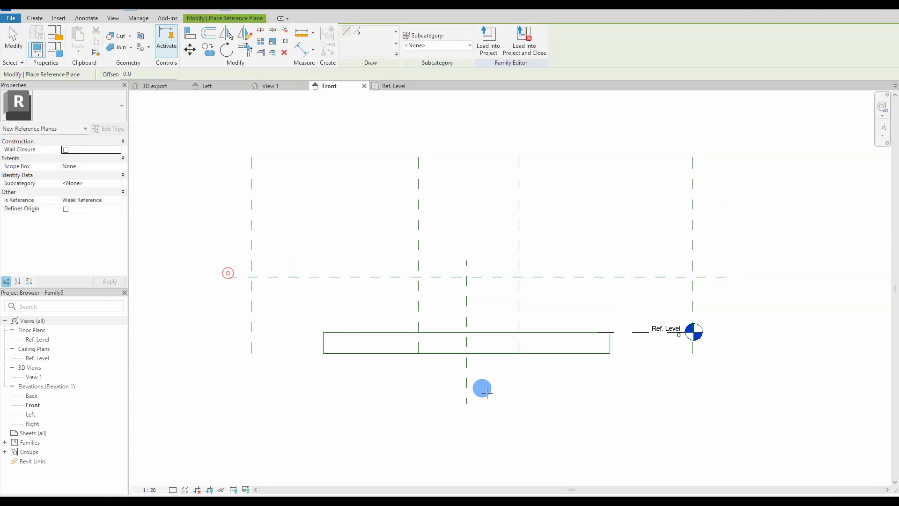
click(222, 415)
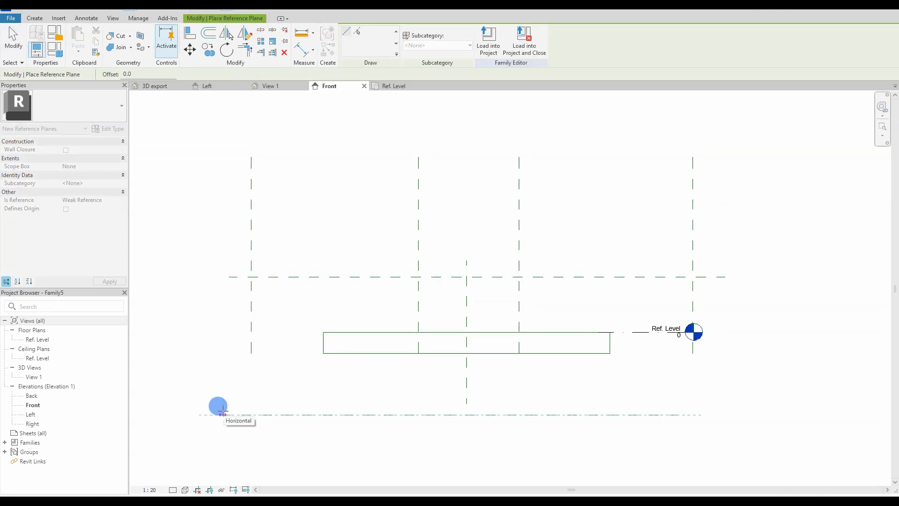
Dimension the distance from the Ref. Level down to the lower reference plane with an aligned dimension
key(d)
key(i)
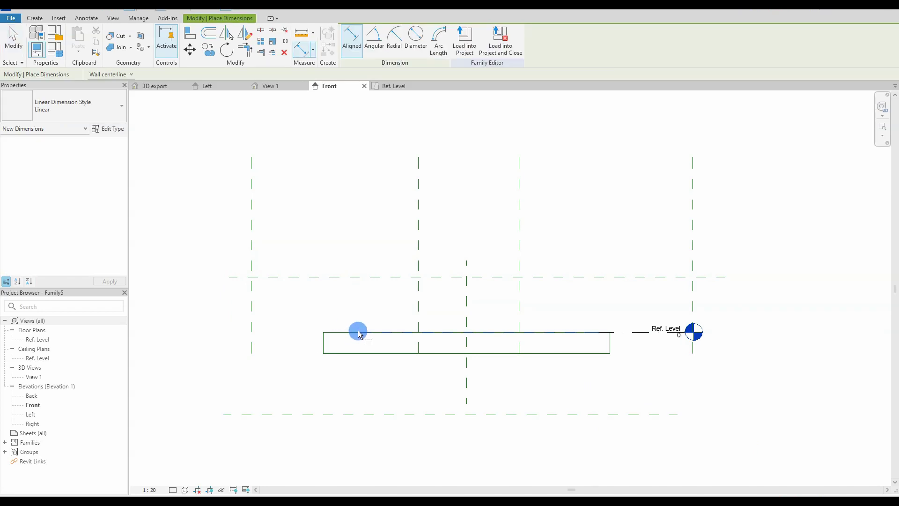
click(633, 332)
click(618, 416)
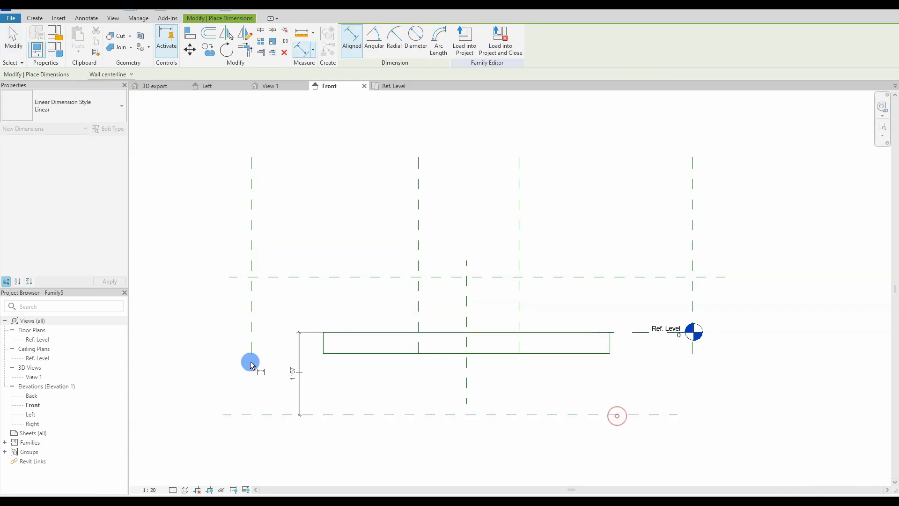
click(281, 369)
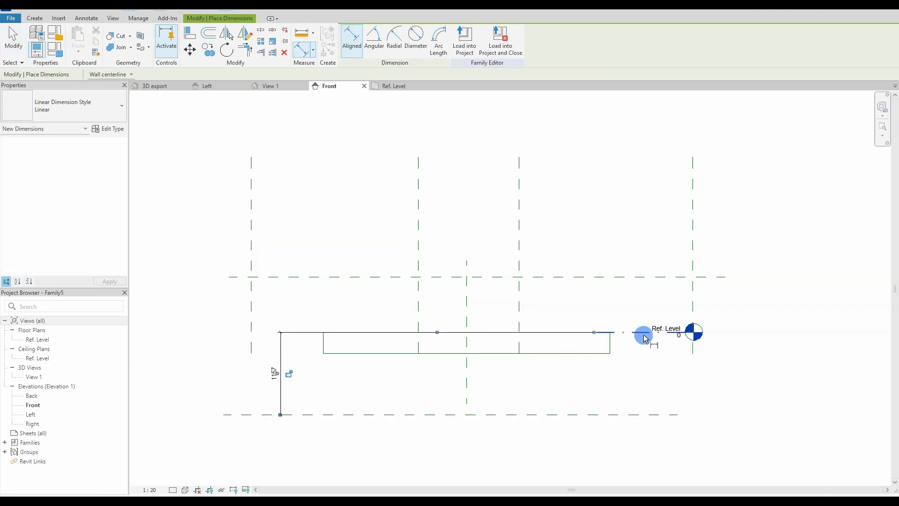
Dimension the full height between the lower and upper horizontal reference planes
click(610, 417)
click(299, 277)
click(195, 299)
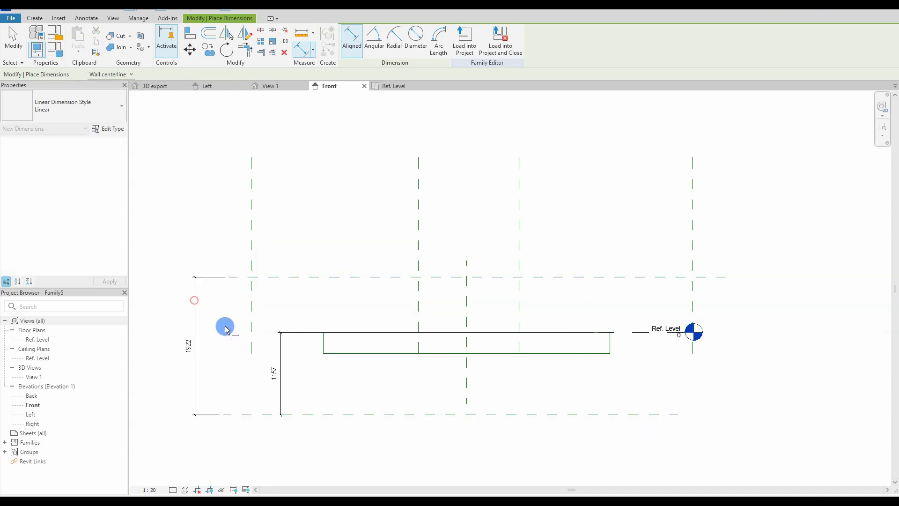
Move the dimension between the Ref. Level and the lower plane outward, close to the overall height dimension
key(Escape)
drag(279, 342, 225, 345)
key(Escape)
click(225, 353)
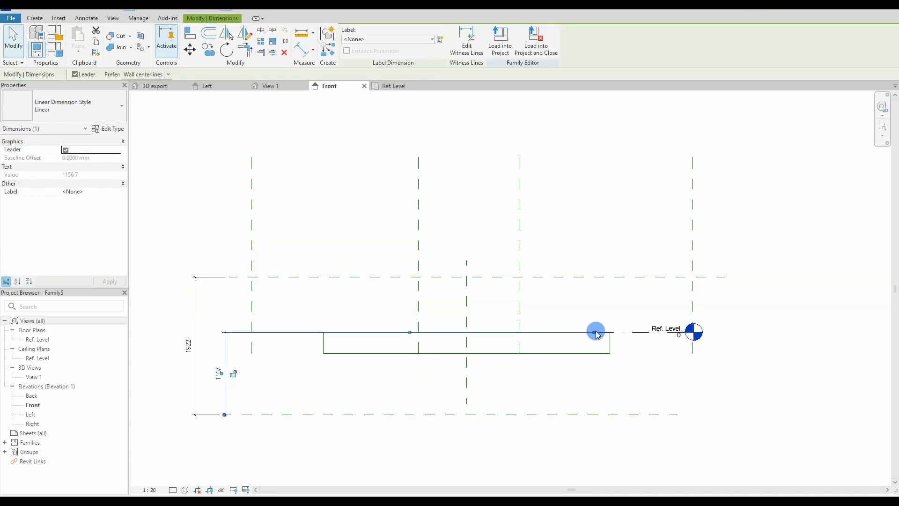
click(231, 337)
click(308, 149)
In the Ref. Level plan, dimension the inner vertical planes through the centre plane and make the segments equal
click(395, 87)
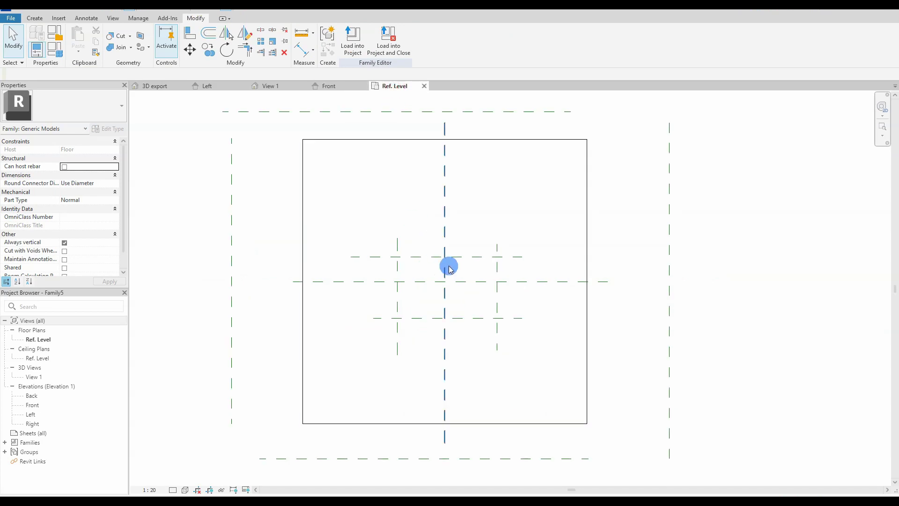
key(r)
key(p)
key(Escape)
key(d)
key(i)
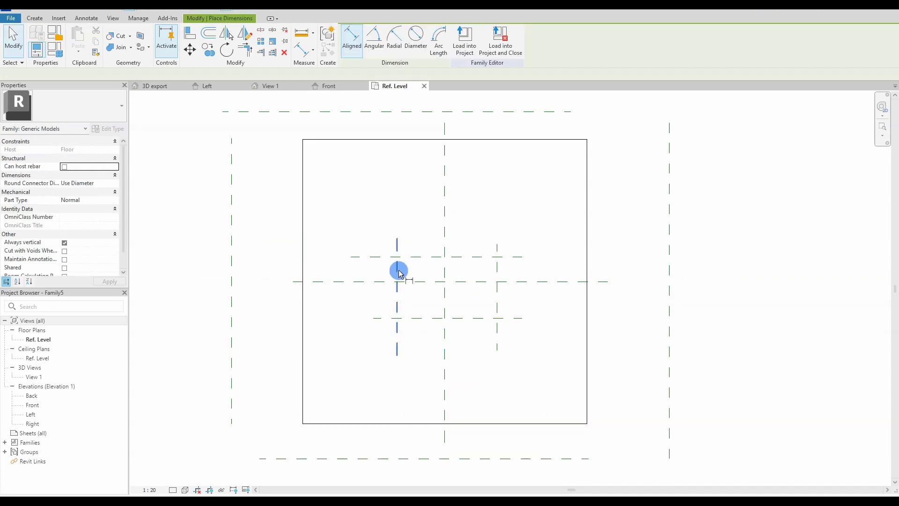
click(398, 271)
click(447, 232)
click(498, 273)
click(419, 215)
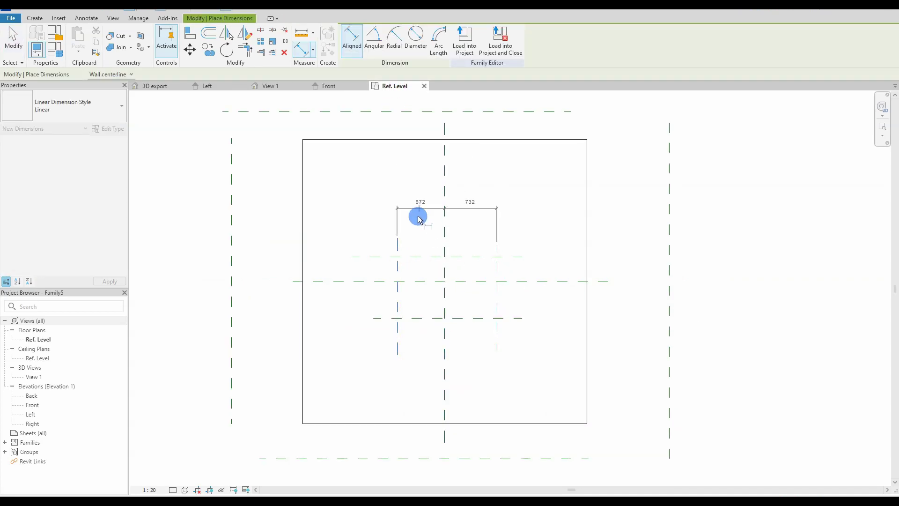
click(423, 225)
click(445, 205)
Add an overall dimension between the two inner vertical reference planes above the equality dimension
click(393, 270)
click(496, 272)
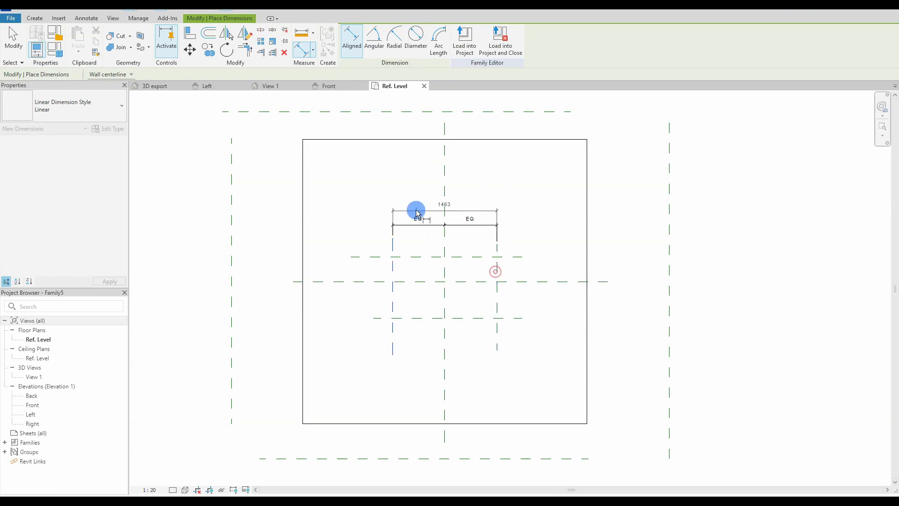
click(417, 206)
Dimension the inner horizontal planes through the centre plane and make the two segments equal
click(363, 258)
click(366, 282)
click(382, 318)
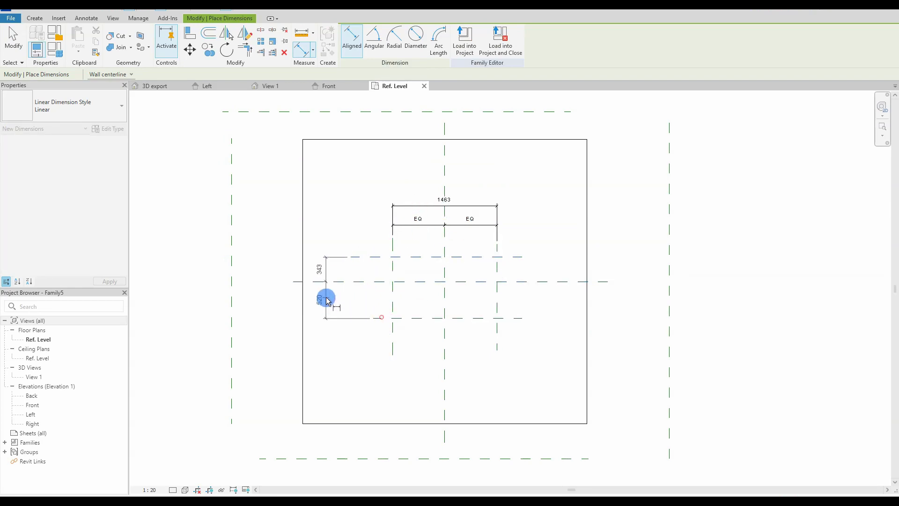
click(330, 297)
click(312, 287)
Add an overall dimension between the two inner horizontal reference planes beside the equality dimension
click(374, 257)
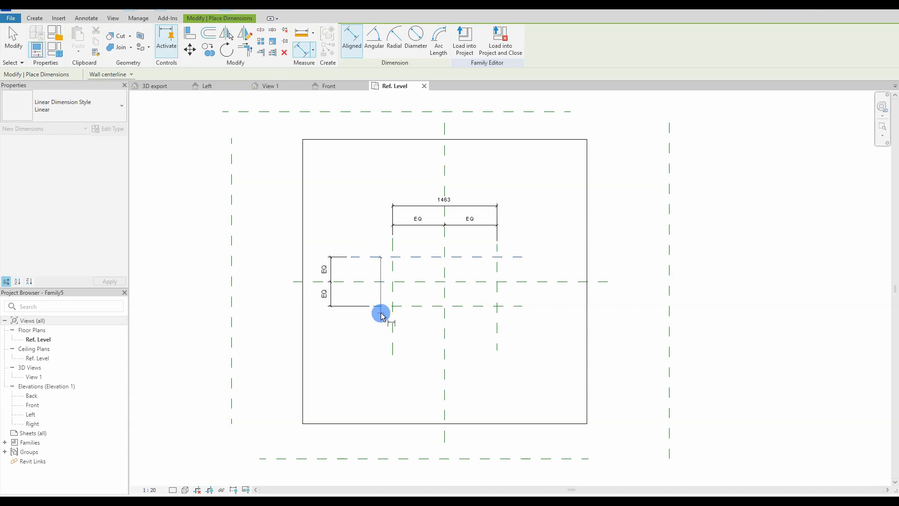
click(381, 307)
click(313, 300)
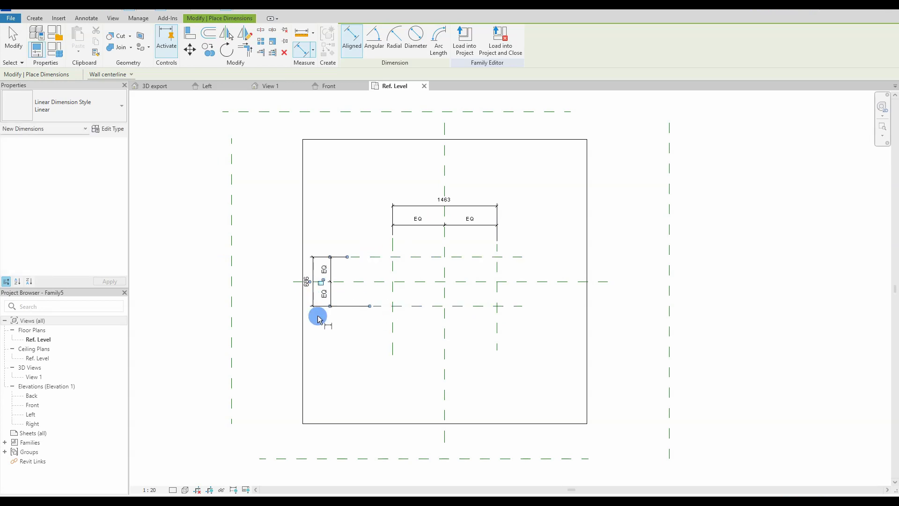
Dimension the outer vertical planes through the centre plane and make the two segments equal
click(230, 183)
click(442, 156)
click(669, 186)
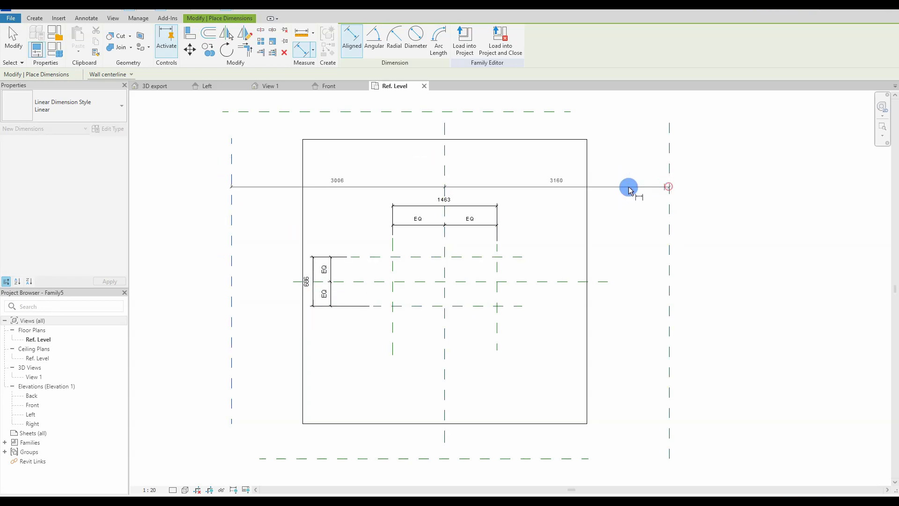
middle_drag(472, 105, 465, 145)
click(463, 123)
click(442, 104)
Add an overall dimension between the two outer vertical reference planes above the equality dimension
click(215, 211)
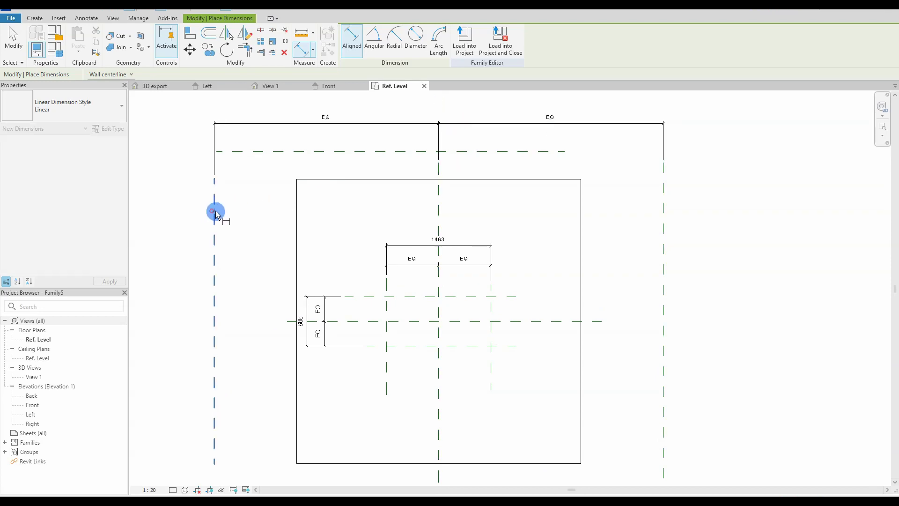
click(665, 245)
click(215, 209)
click(670, 242)
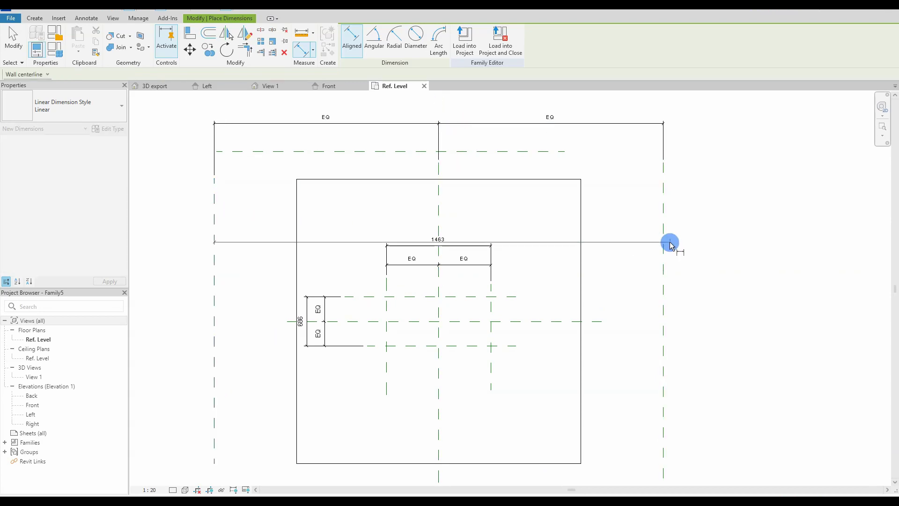
click(665, 242)
click(453, 102)
Dimension the outer horizontal planes through the centre plane and make the two segments equal
scroll(262, 209, down, 1)
middle_drag(262, 209, 275, 193)
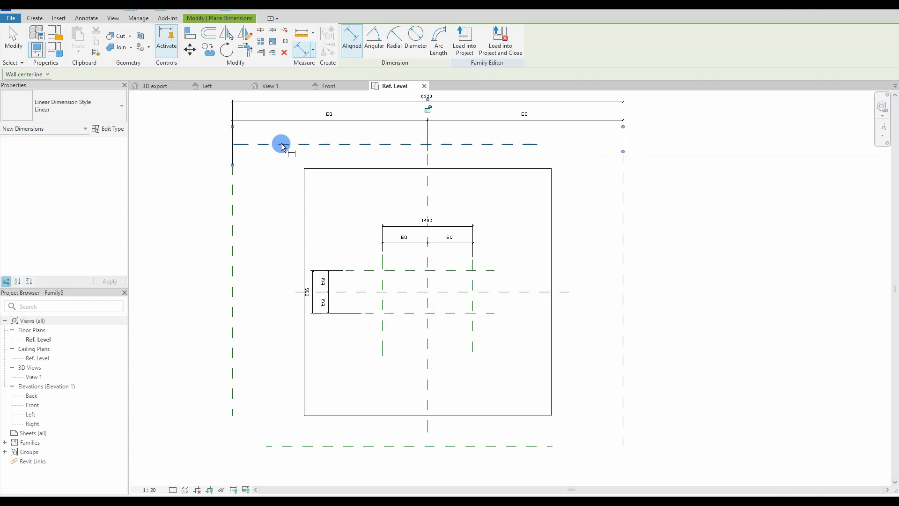
click(282, 147)
click(352, 291)
click(313, 456)
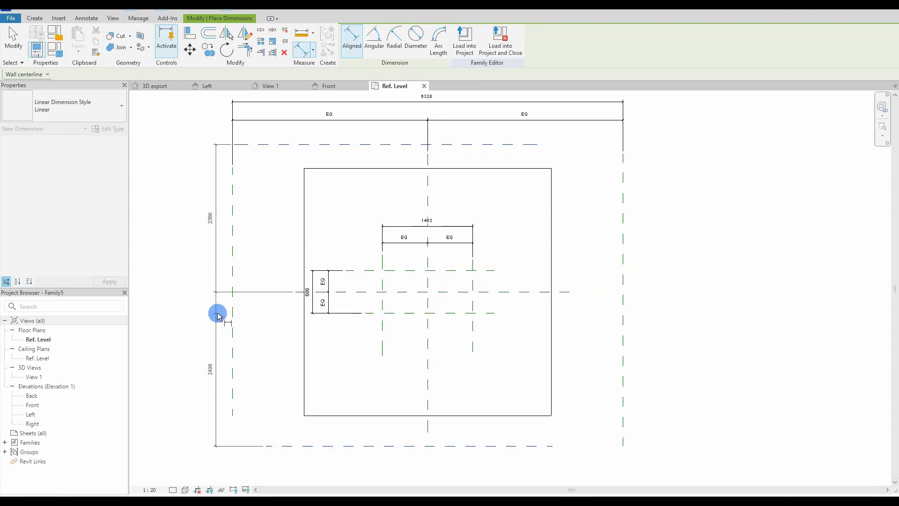
click(207, 299)
Add an overall dimension between the two outer horizontal reference planes and finish dimensioning
click(299, 165)
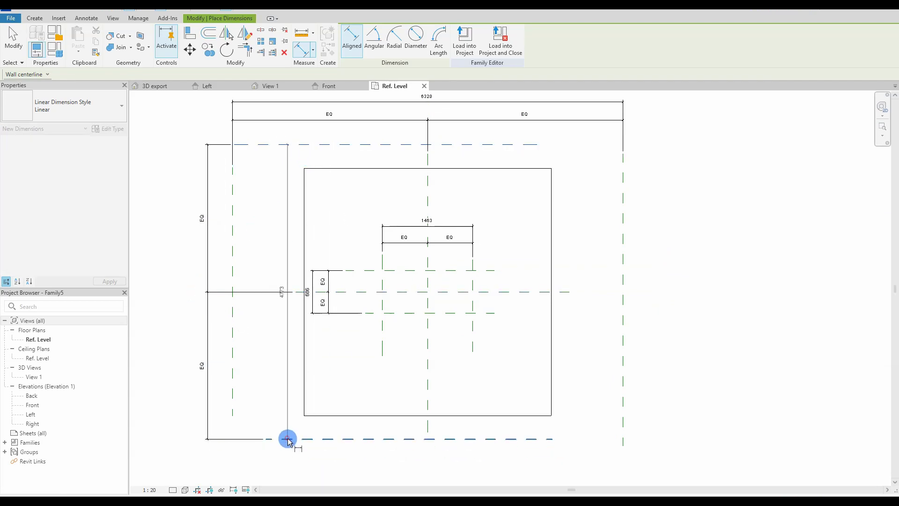
click(287, 436)
click(185, 315)
key(Escape)
key(Escape)
middle_drag(271, 351, 253, 359)
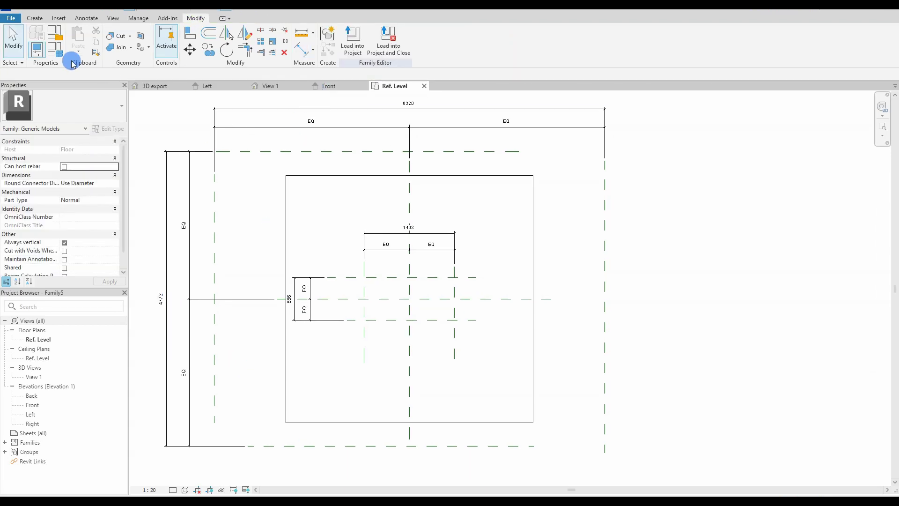
Add two instance family parameters of data type Length, named Depth and Length, grouped under Dimensions
click(57, 50)
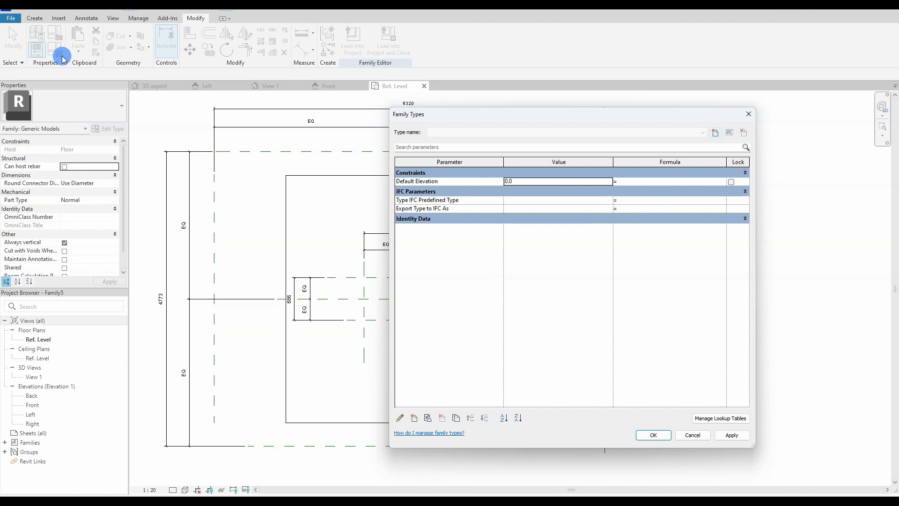
click(414, 419)
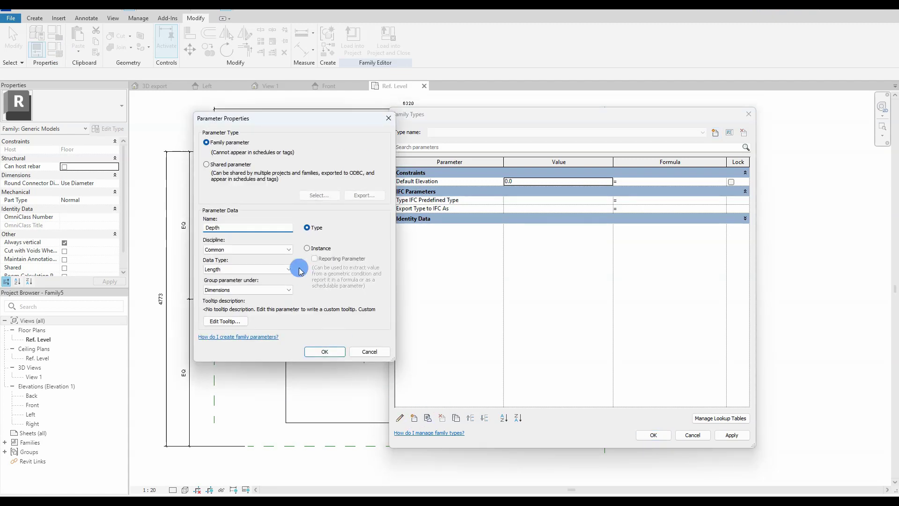
click(324, 352)
click(415, 417)
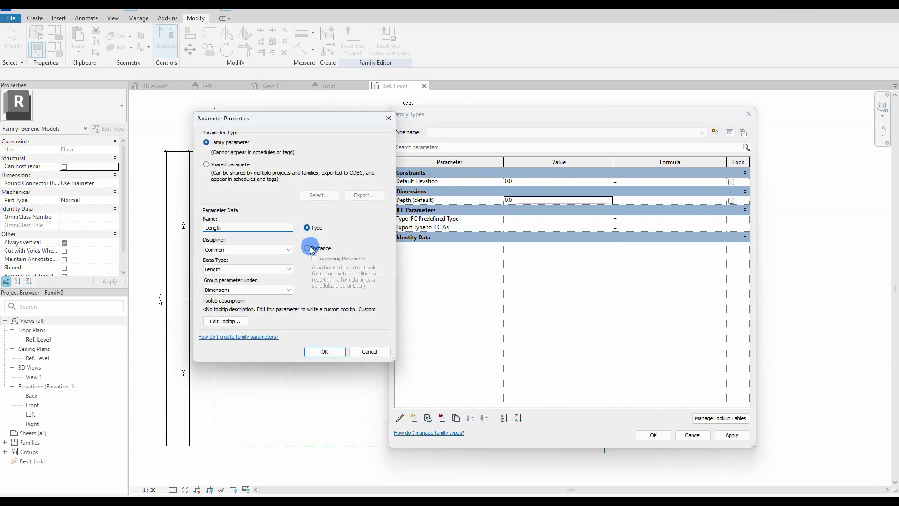
click(324, 351)
Add an instance family parameter named Width with data type Length, grouped under Dimensions
click(415, 418)
text(Width)
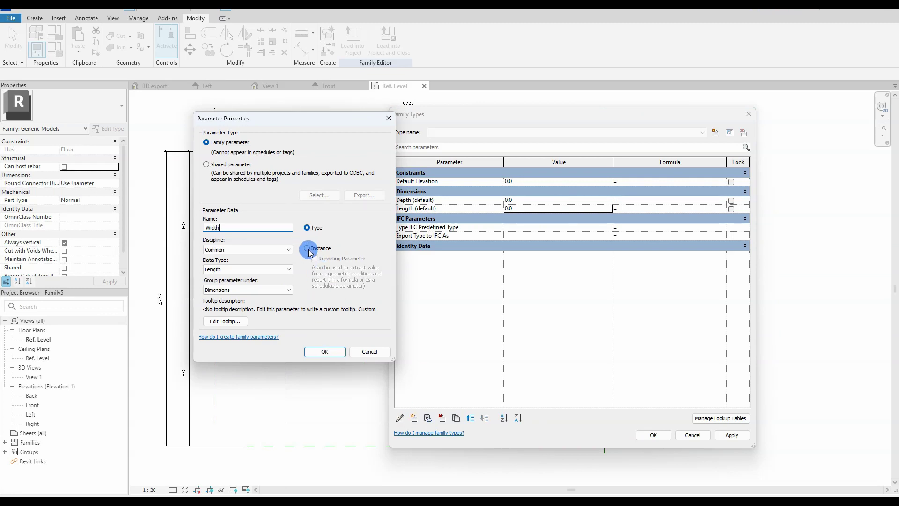
click(308, 249)
click(325, 351)
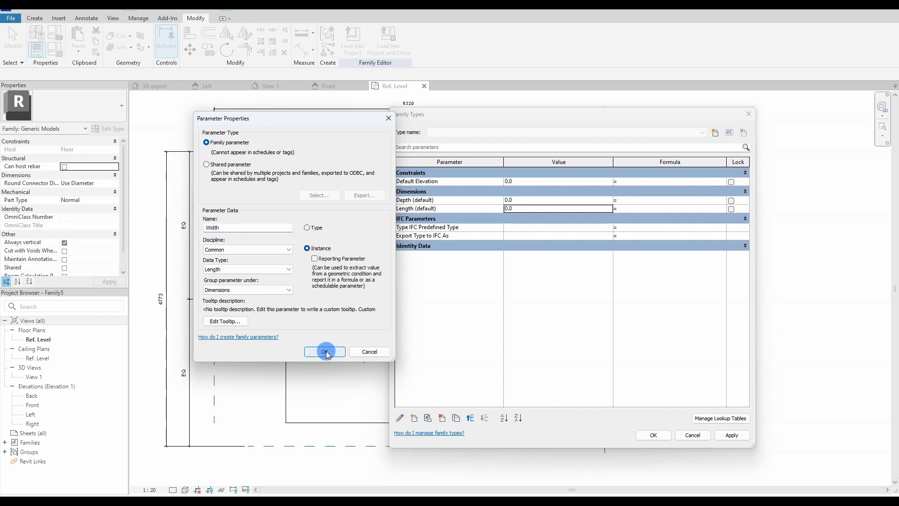
Add an instance family parameter named Slope with data type Angle, grouped under Dimensions
click(427, 418)
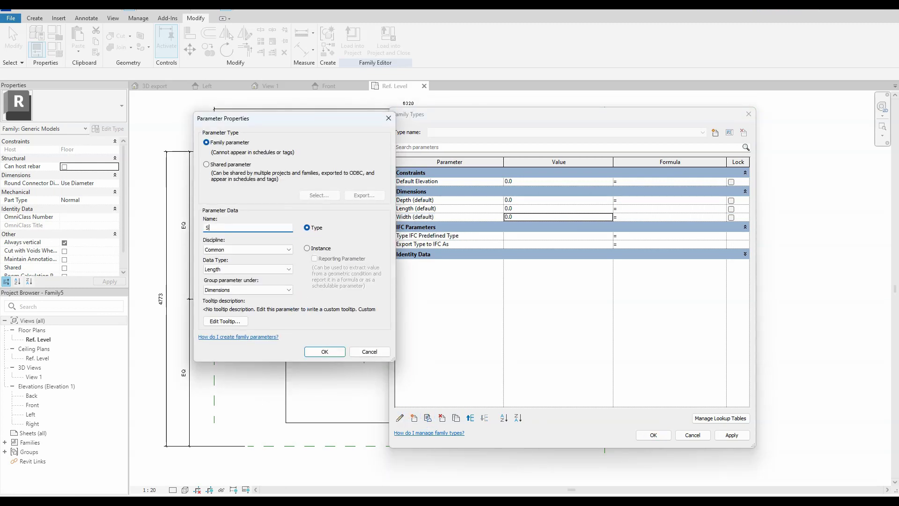
click(281, 270)
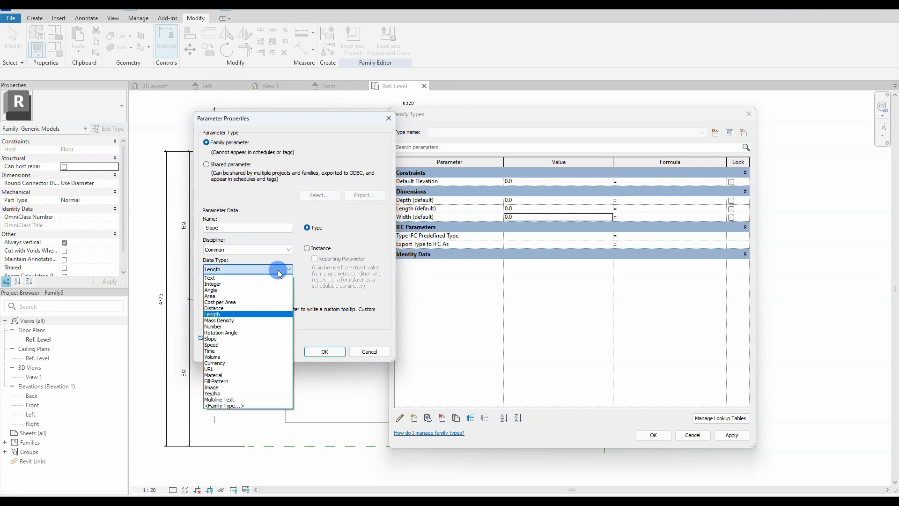
click(266, 291)
click(301, 253)
click(327, 351)
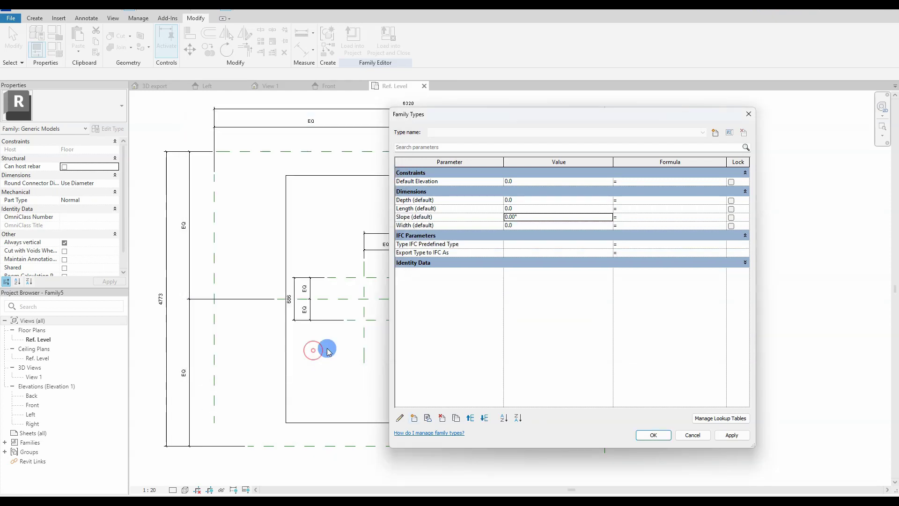
Add an instance family parameter named x with data type Integer, grouped under Dimensions
click(413, 417)
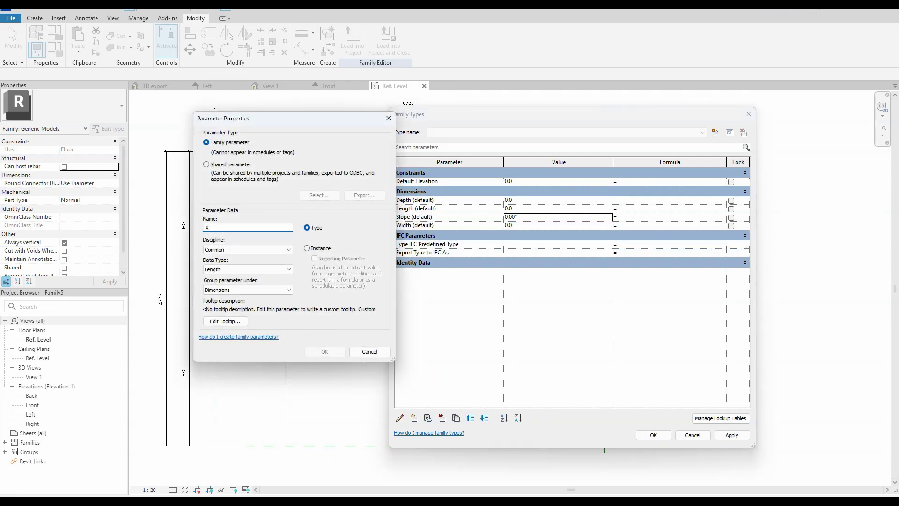
click(309, 249)
click(245, 269)
click(244, 285)
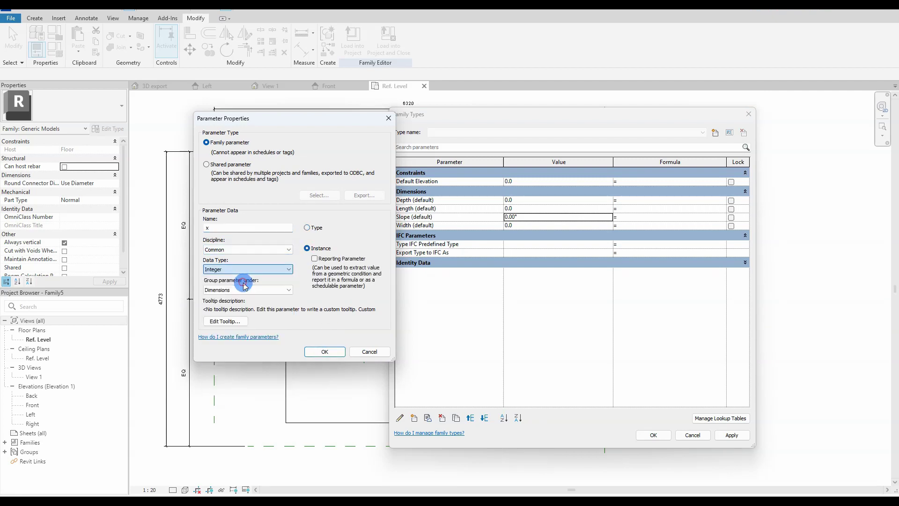
click(271, 290)
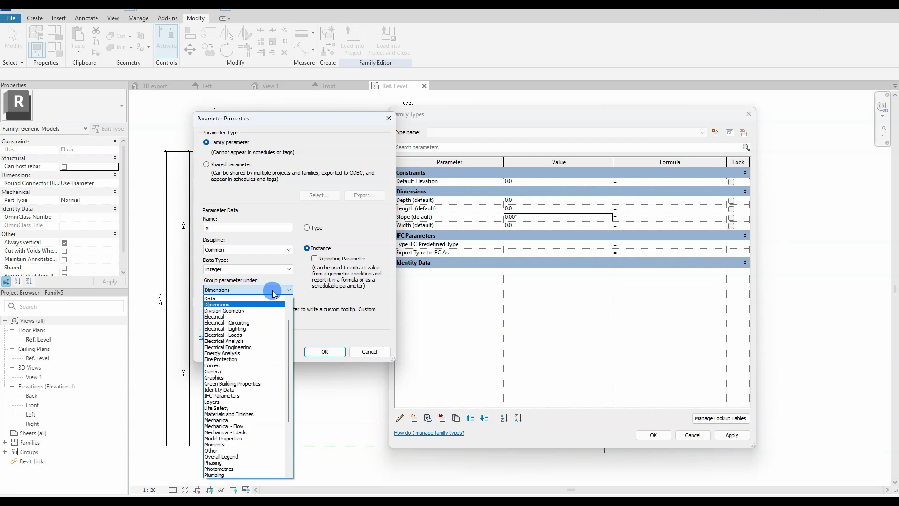
click(243, 304)
click(323, 351)
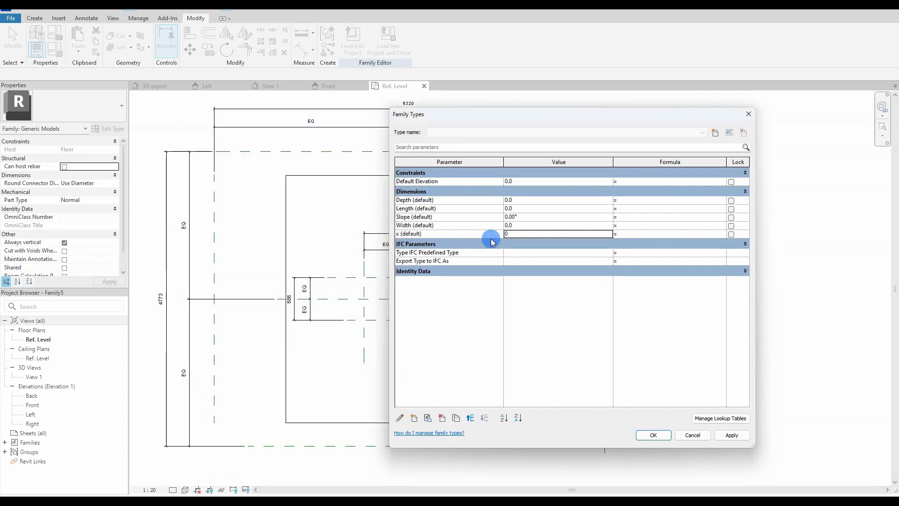
Move the Slope parameter below Width in the parameter list and apply the order
click(498, 216)
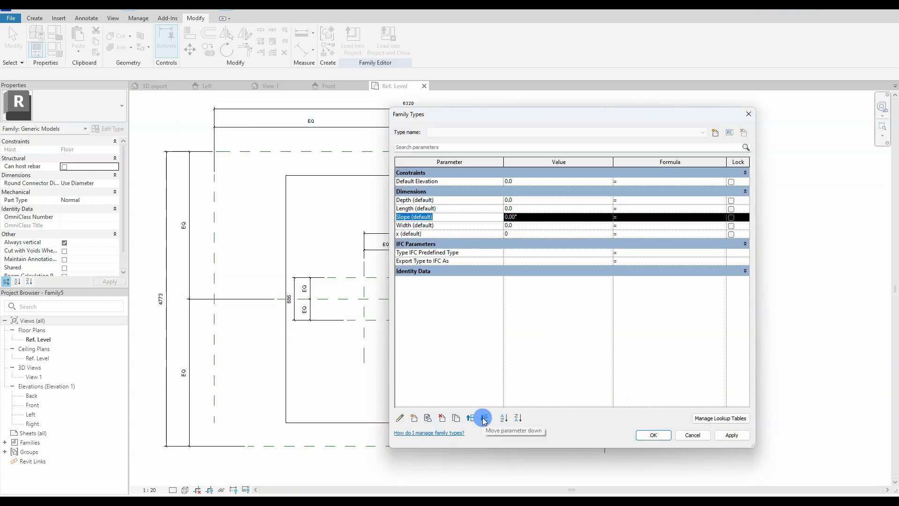
click(484, 418)
click(729, 438)
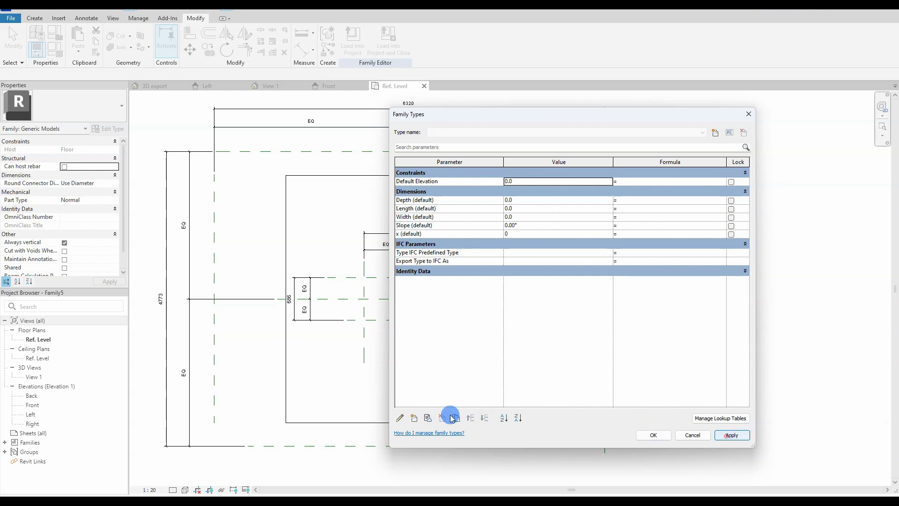
Add an instance family parameter named Height with data type Length, grouped under Other
click(414, 419)
click(307, 247)
click(221, 226)
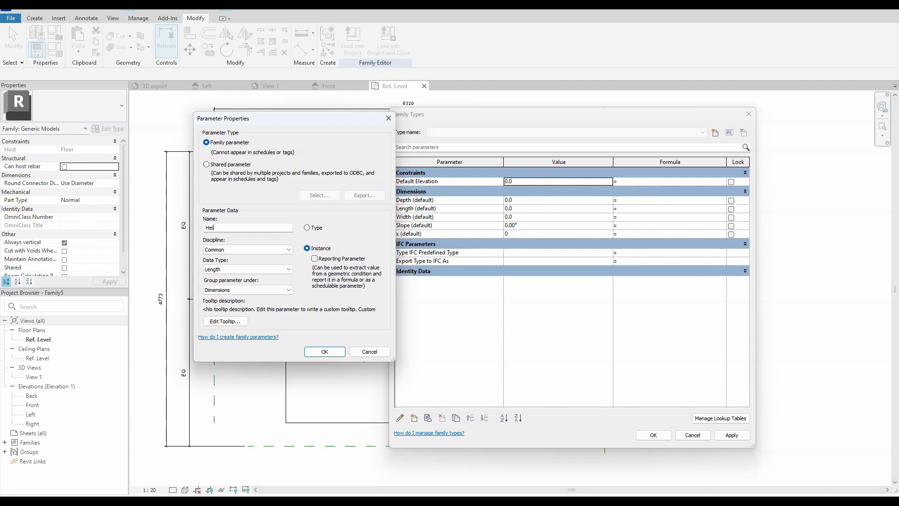
click(261, 290)
click(260, 295)
click(309, 352)
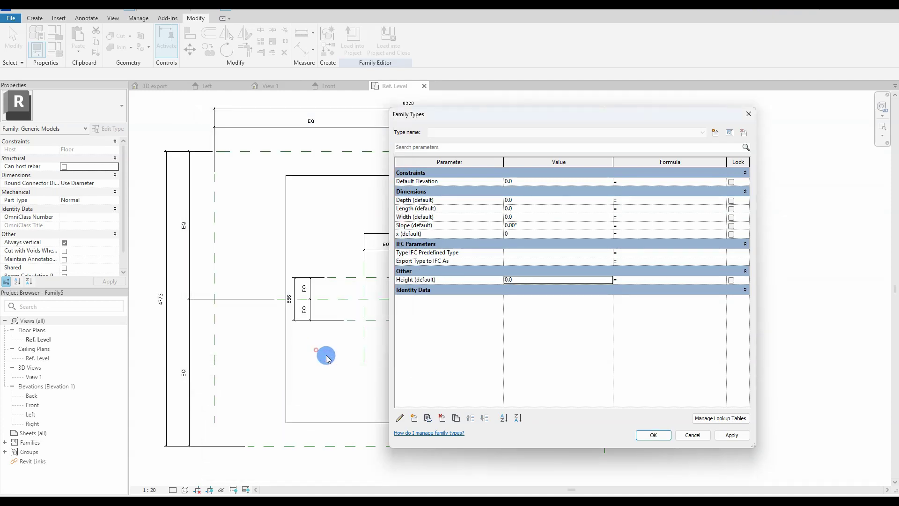
Add an instance family parameter named LengthT with data type Length, grouped under Other
click(415, 417)
click(212, 225)
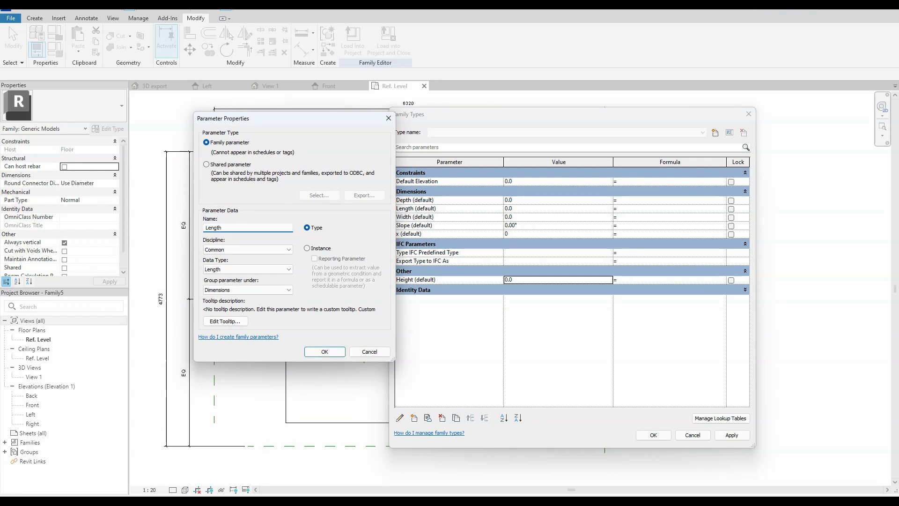
click(307, 248)
click(263, 290)
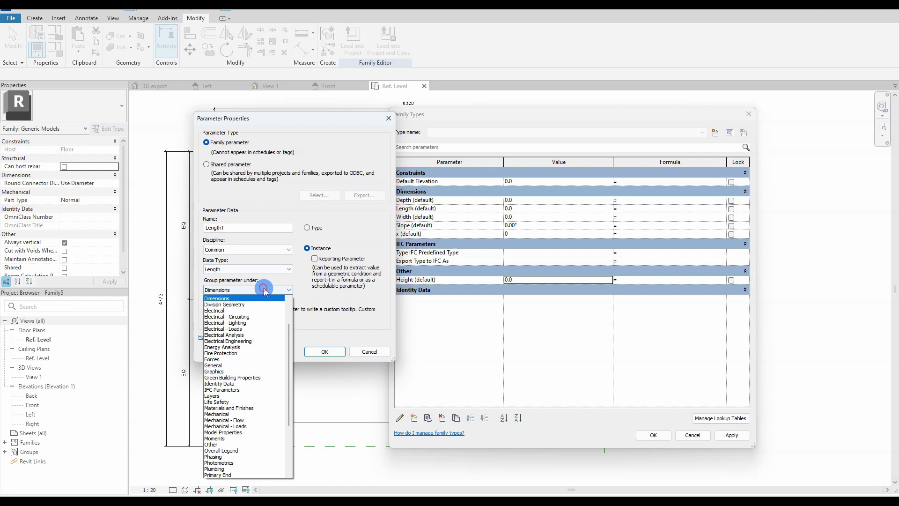
click(261, 295)
click(315, 351)
Add an instance family parameter named WidthT with data type Length, grouped under Other
click(414, 417)
click(228, 227)
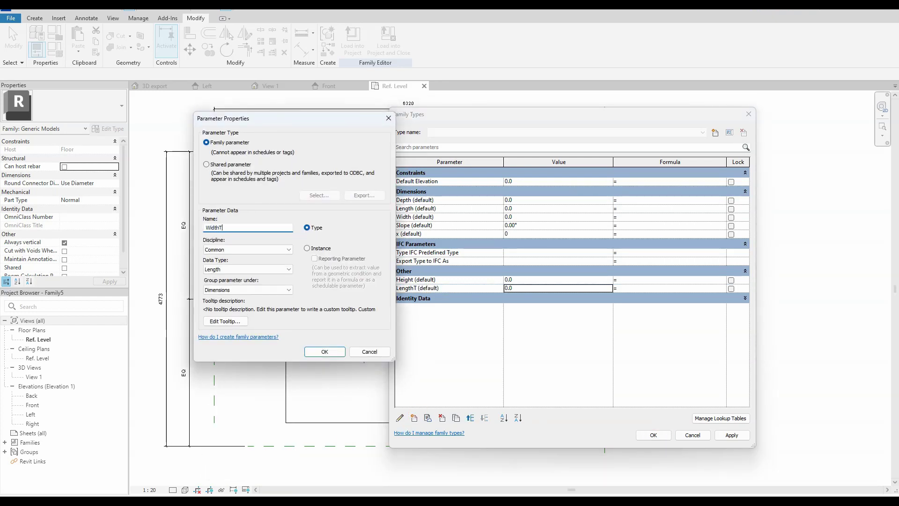
click(308, 249)
click(263, 290)
click(262, 296)
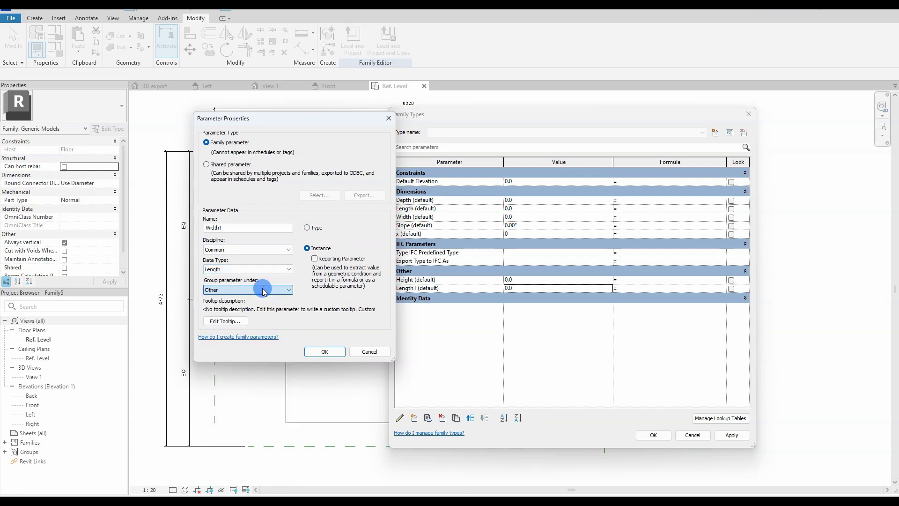
click(324, 351)
Add an instance Length parameter named xDistance grouped under Other, then apply and close the family types
click(414, 418)
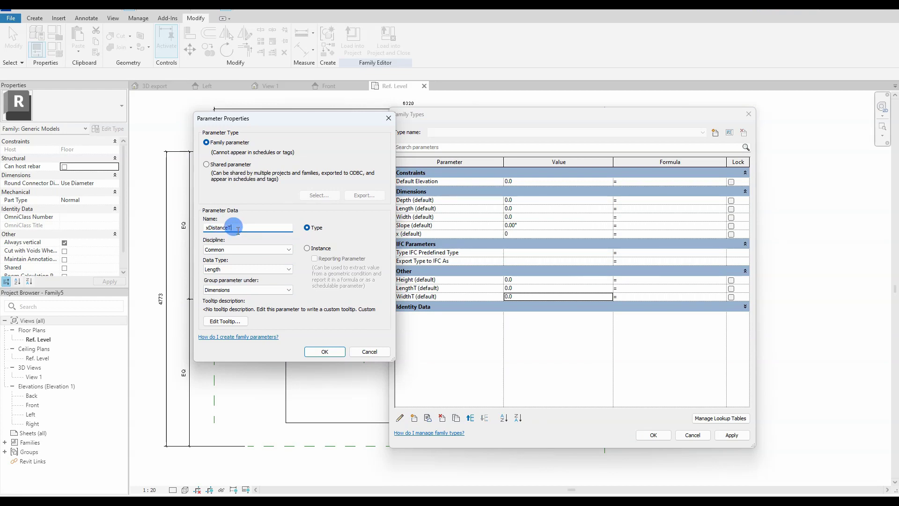
click(308, 249)
click(288, 289)
click(282, 300)
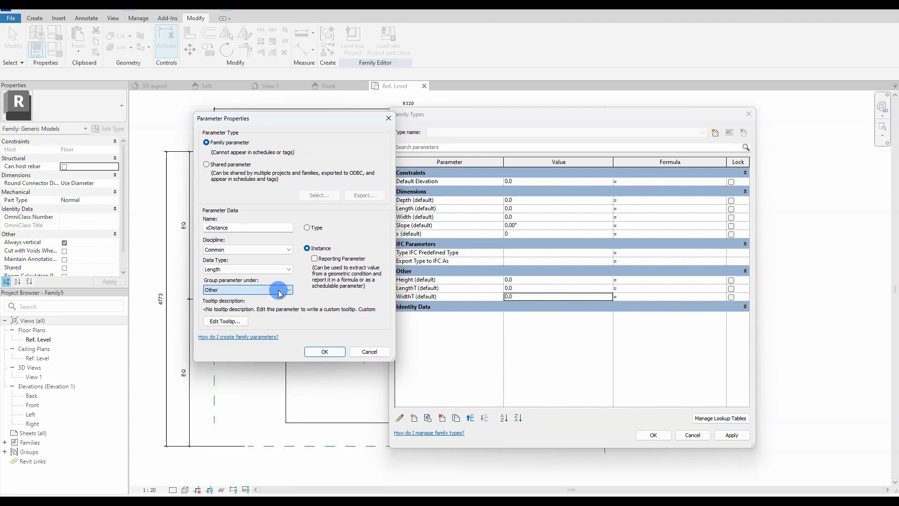
click(329, 354)
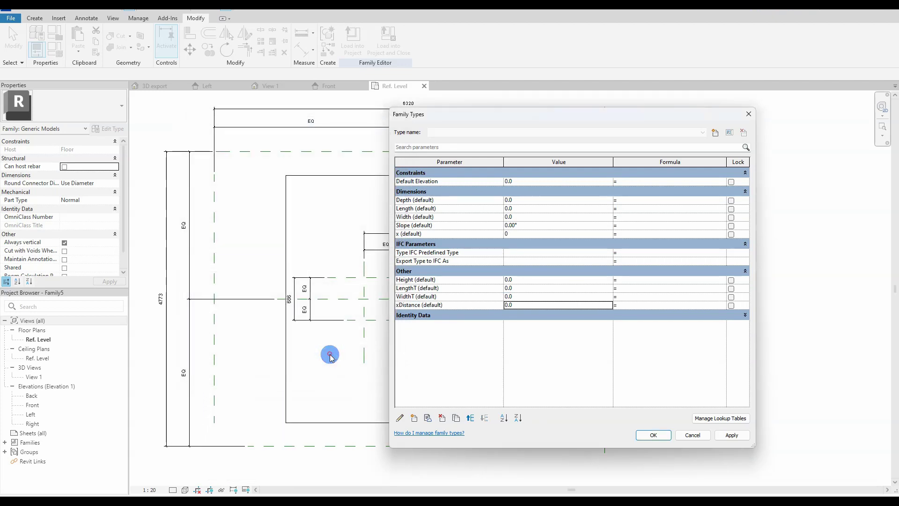
click(715, 436)
click(653, 435)
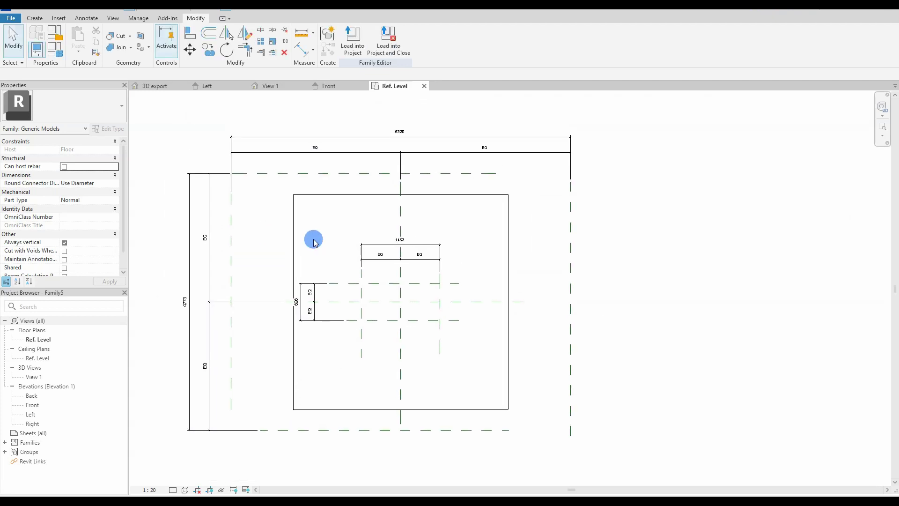
Label the overall dimension between the outer vertical planes WidthT and the one between the inner vertical planes Width
click(341, 136)
click(375, 39)
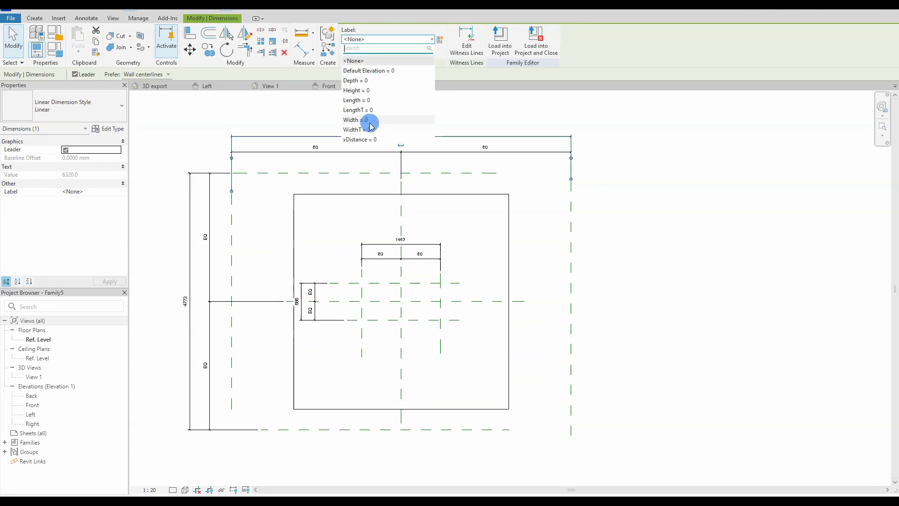
click(368, 130)
click(377, 242)
click(362, 39)
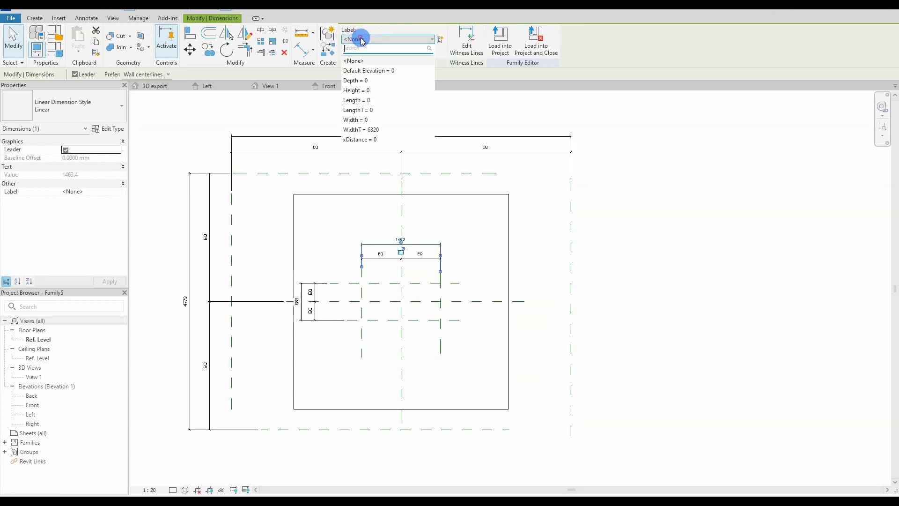
click(356, 120)
click(267, 241)
Label the overall dimension between the outer horizontal planes LengthT and the one between the inner horizontal planes Length
scroll(309, 300, up, 1)
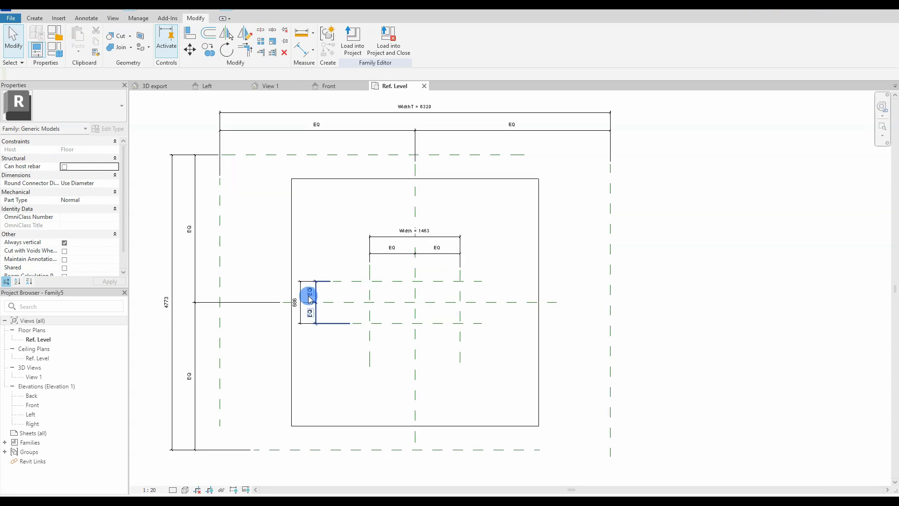
scroll(244, 270, up, 1)
middle_drag(160, 246, 179, 244)
click(152, 243)
click(373, 39)
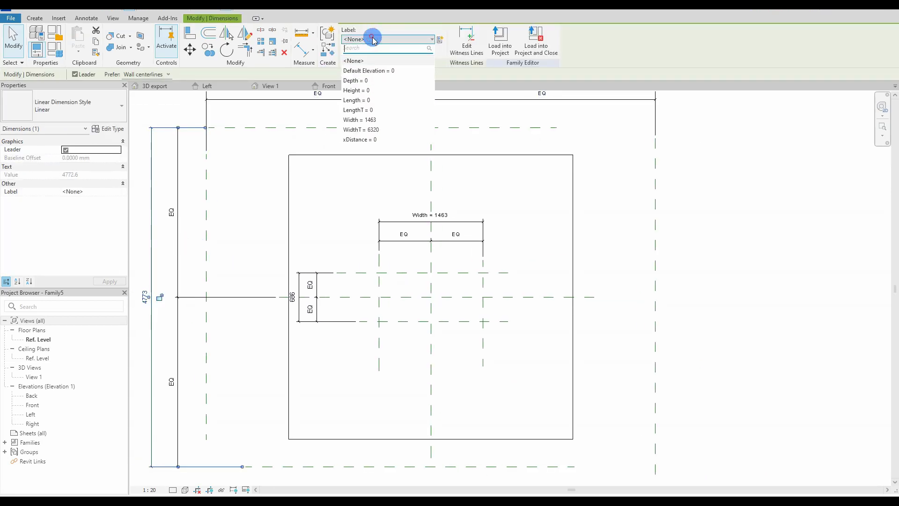
click(363, 110)
click(299, 279)
click(383, 40)
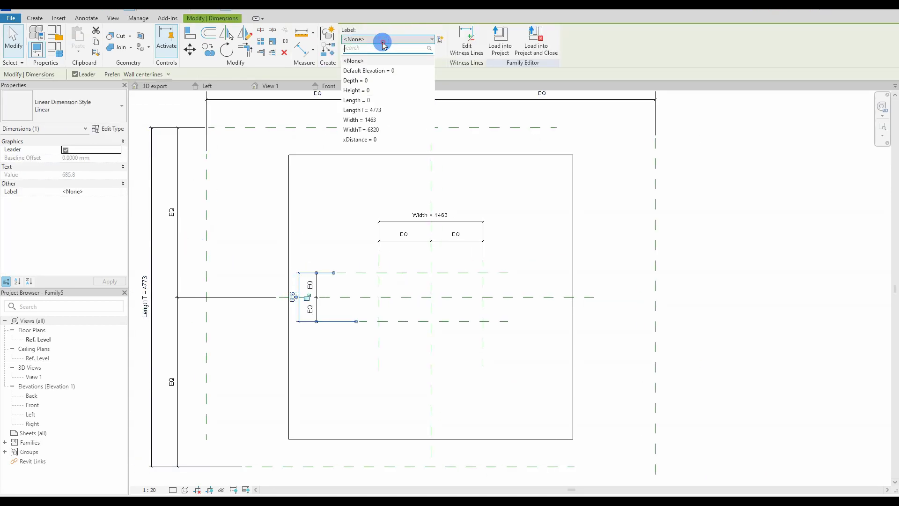
click(365, 100)
click(263, 238)
In the Front elevation, label the dimension from the reference level to the lowest reference plane Depth
click(335, 83)
middle_drag(291, 331, 300, 320)
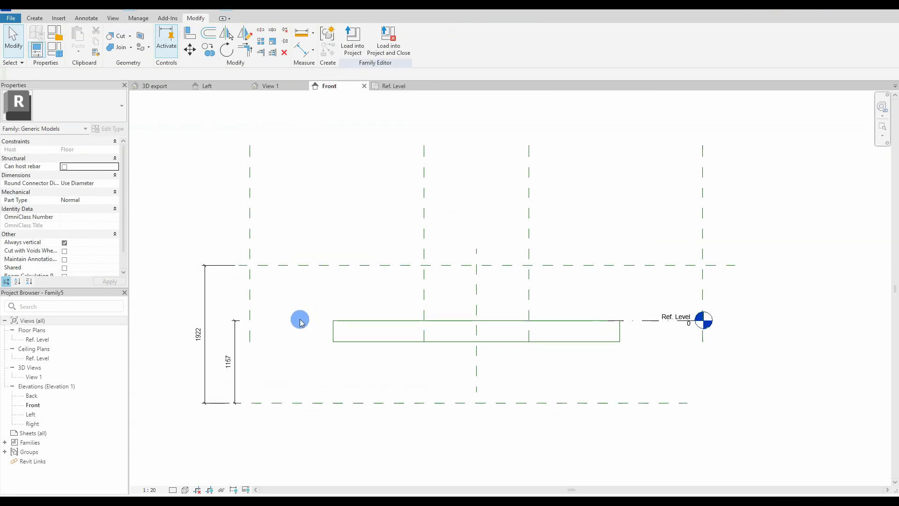
click(236, 346)
click(374, 39)
click(363, 80)
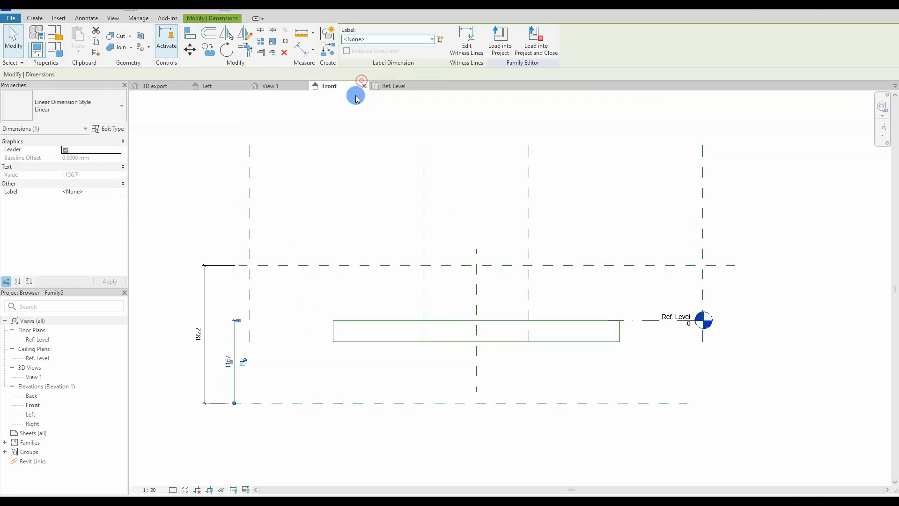
click(302, 344)
Move the lowest reference plane down to about 1180 mm below the reference level
click(336, 407)
mouse_move(336, 407)
mouse_down()
mouse_move(333, 426)
mouse_move(324, 407)
mouse_up()
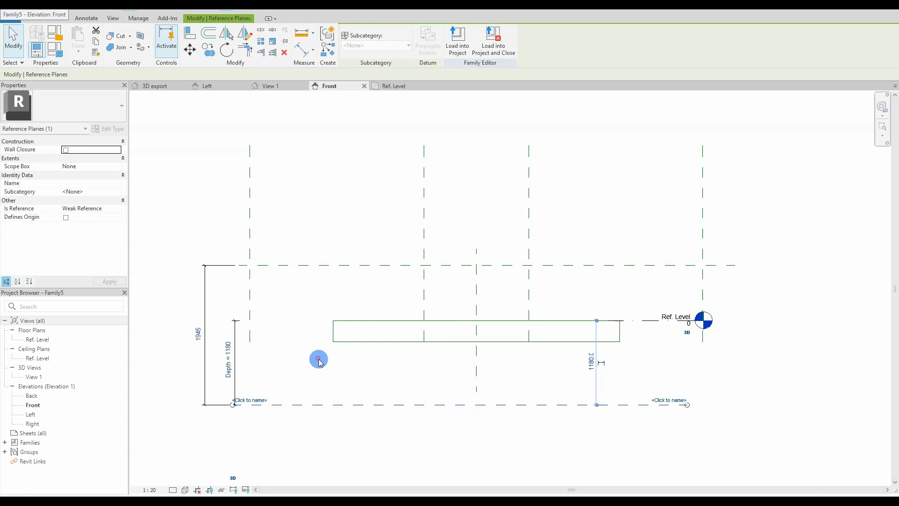
click(318, 359)
Label the overall dimension between the upper and lowest planes Height and test it by shifting the lowest plane
click(205, 300)
click(387, 39)
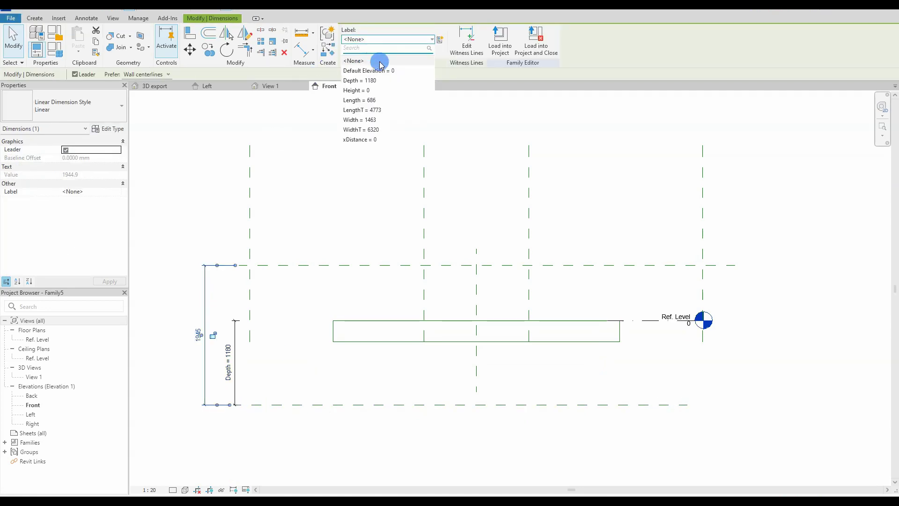
click(377, 90)
click(305, 177)
drag(333, 405, 321, 375)
click(303, 364)
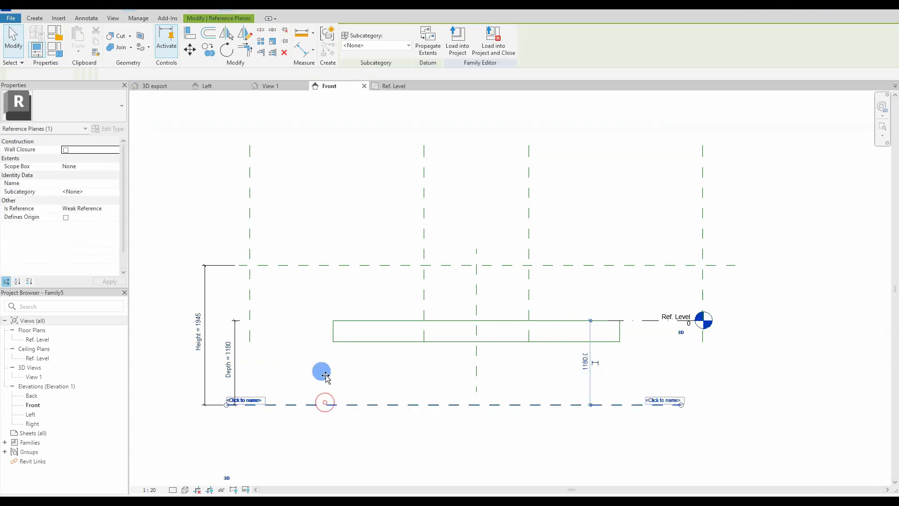
click(301, 333)
In the Ref. Level plan, start a blend and sketch its rectangular base boundary inside the inner reference planes
scroll(301, 333, down, 1)
middle_drag(301, 333, 290, 330)
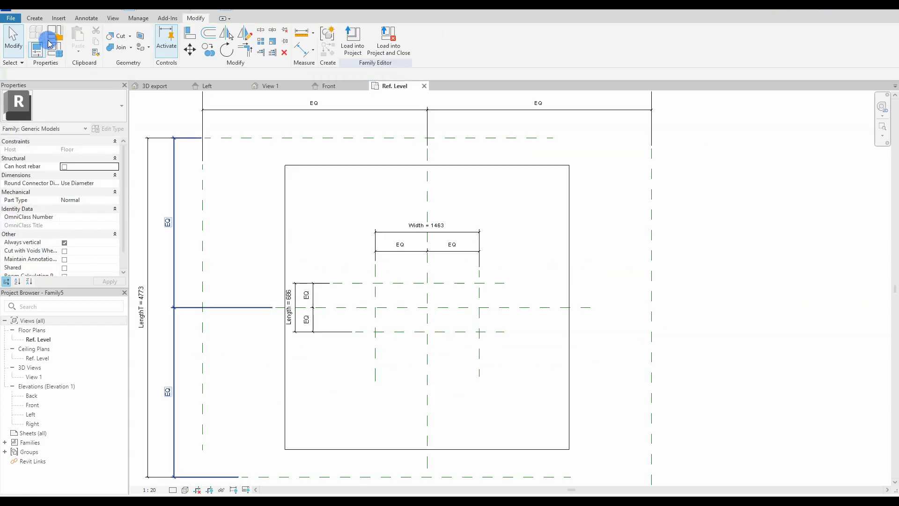
click(35, 20)
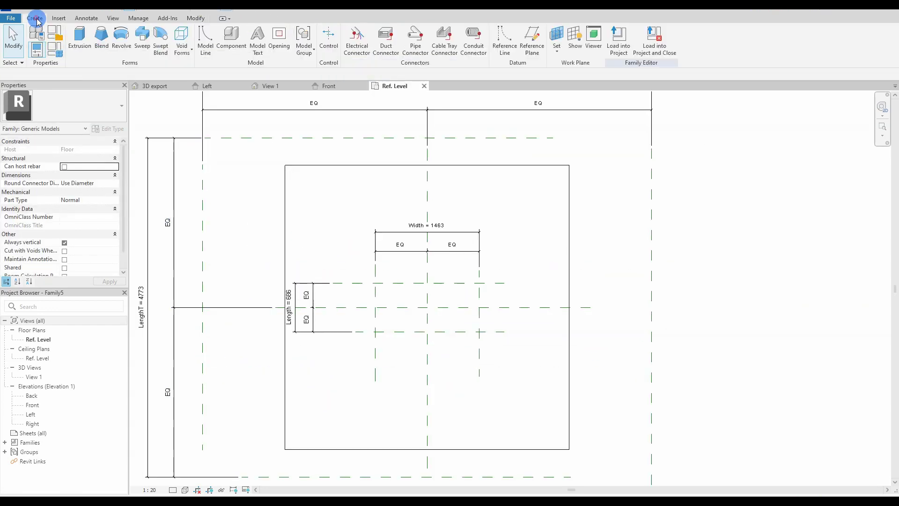
click(101, 39)
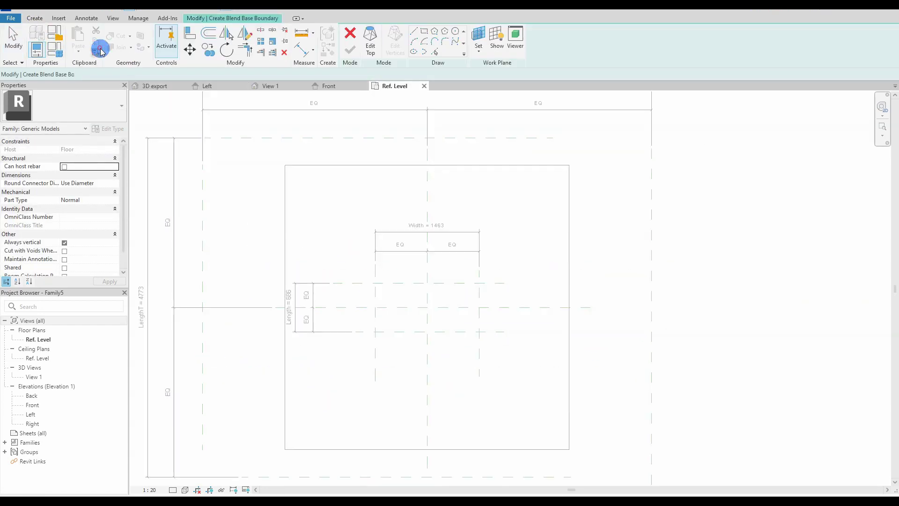
click(442, 96)
click(425, 31)
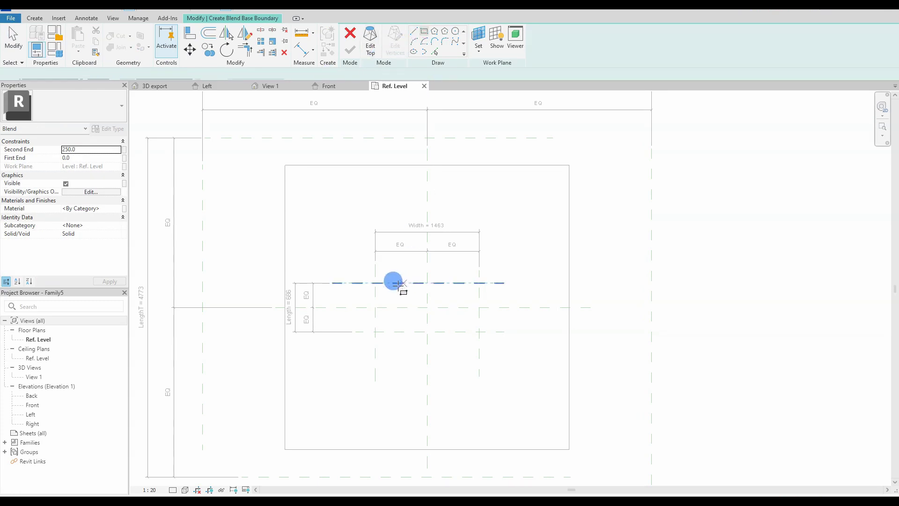
scroll(396, 304, up, 3)
click(394, 289)
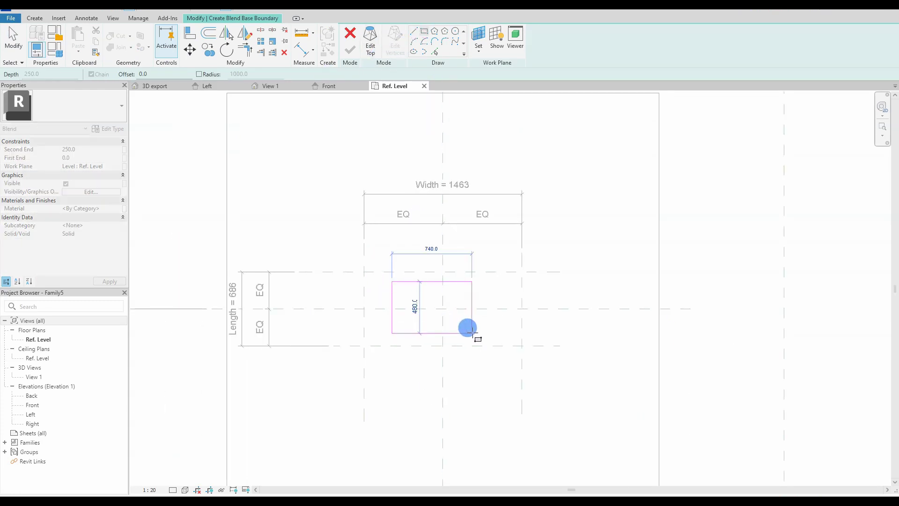
click(481, 331)
key(Escape)
key(Escape)
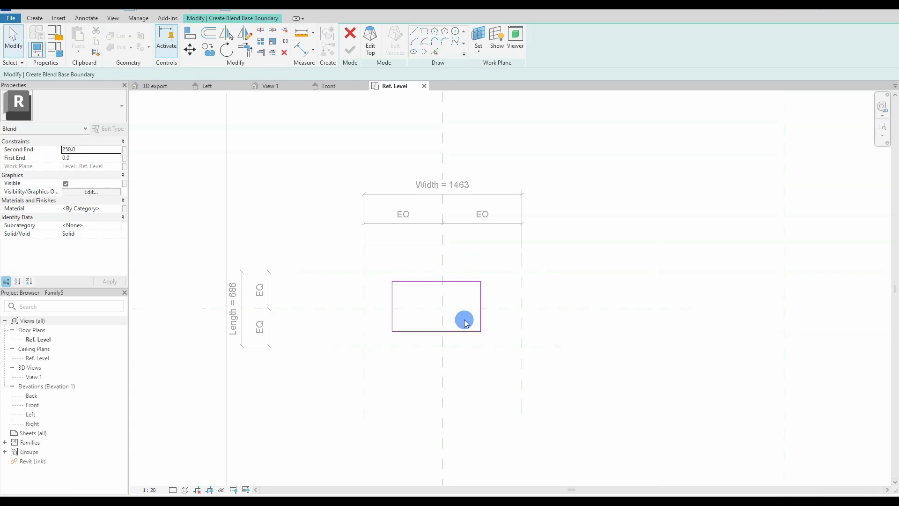
Align the four edges of the base boundary to the inner reference planes
key(a)
key(l)
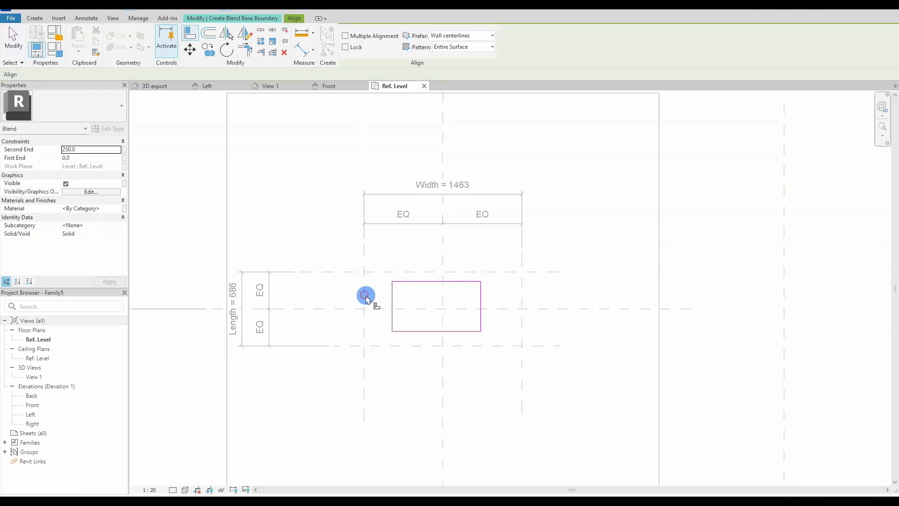
click(400, 281)
click(518, 298)
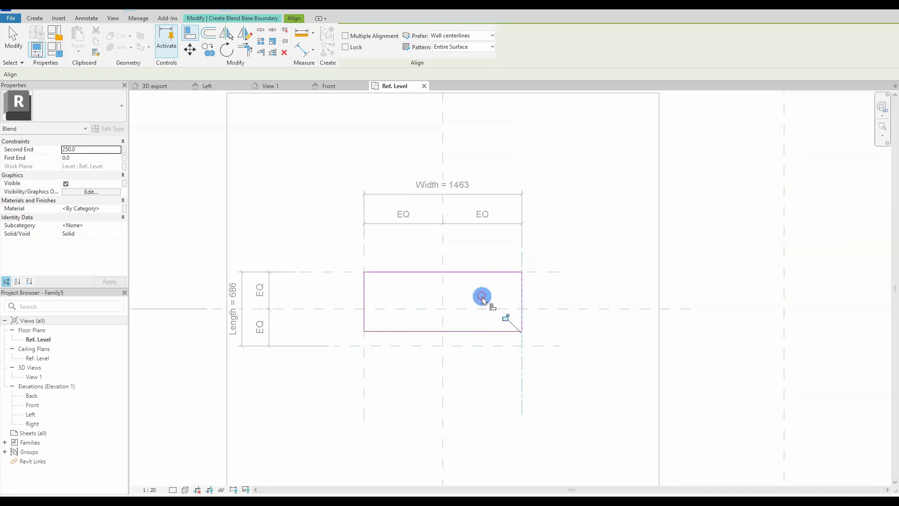
click(481, 345)
click(463, 331)
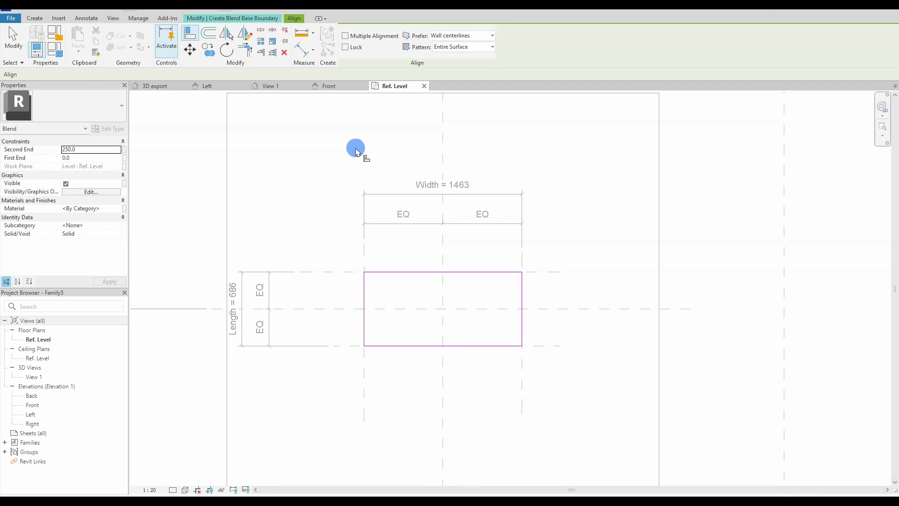
key(Escape)
click(396, 285)
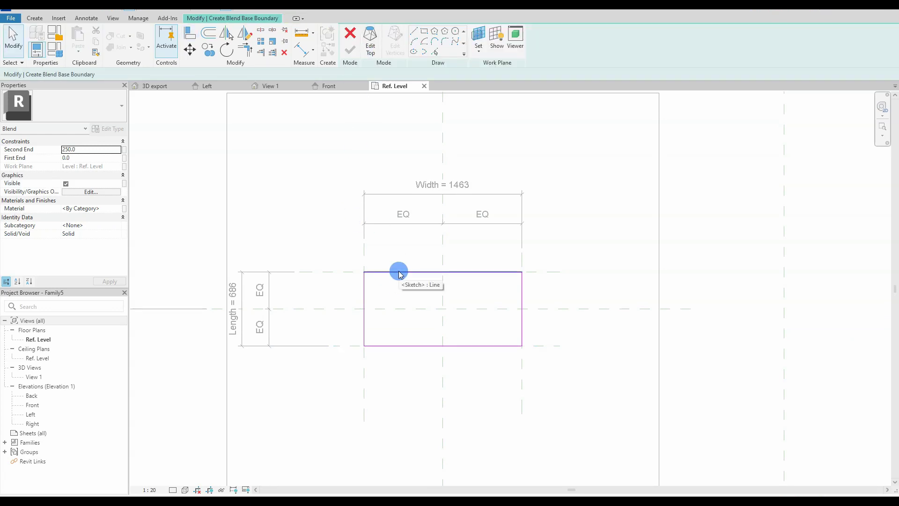
Switch to the blend's top boundary and sketch a rectangle about 4900 by 4300 mm within the outer reference planes
click(392, 56)
click(366, 40)
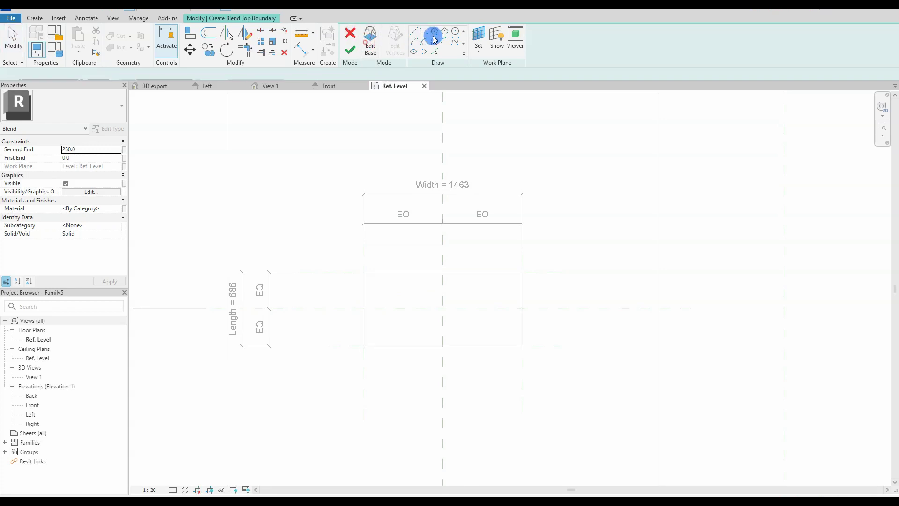
click(424, 31)
scroll(389, 319, down, 2)
scroll(333, 209, down, 2)
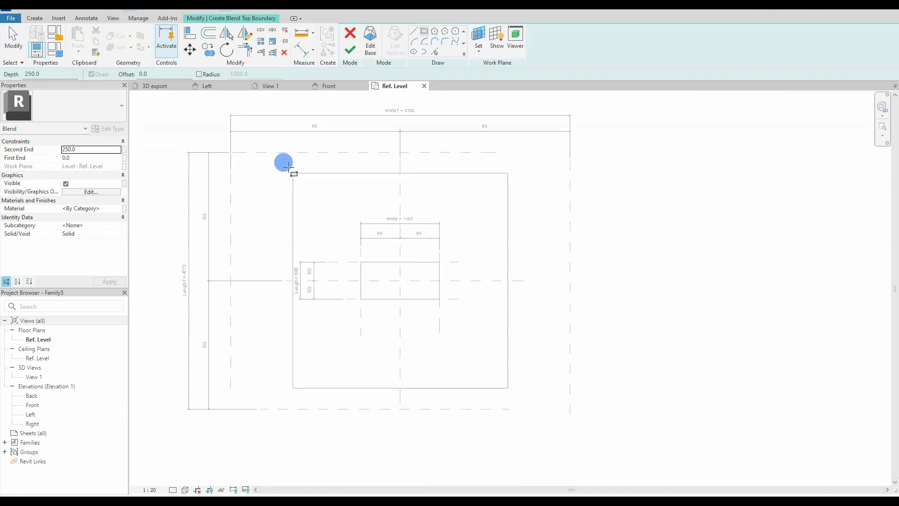
click(279, 165)
click(542, 396)
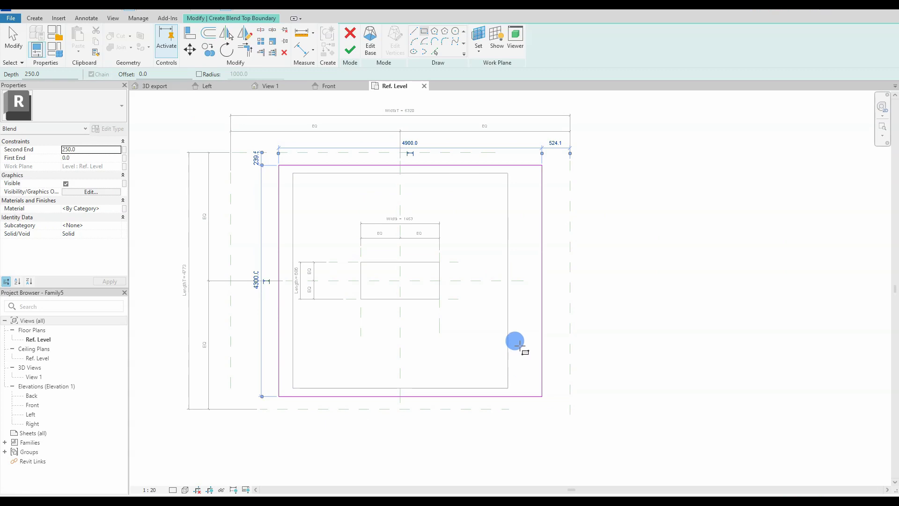
key(Escape)
Align the four edges of the top boundary to the outer reference planes and lock the alignments
key(a)
key(l)
click(570, 302)
click(542, 307)
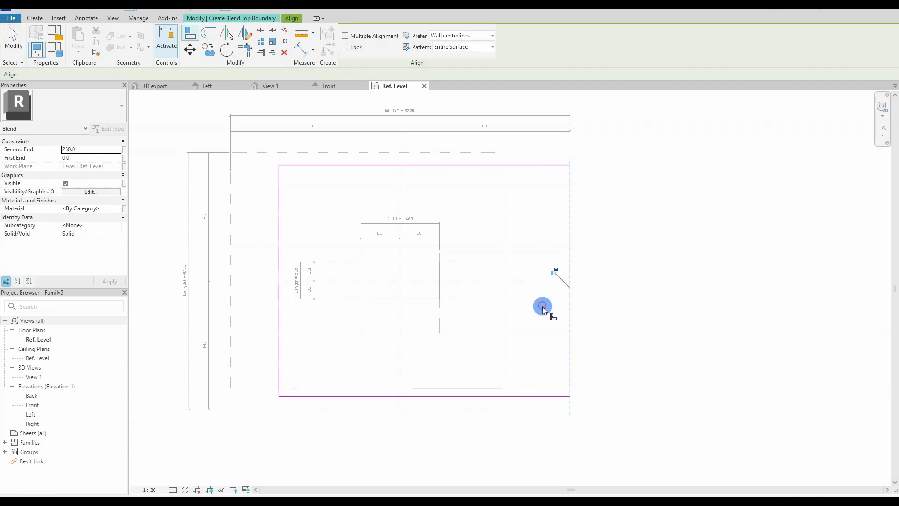
click(553, 272)
click(456, 150)
click(457, 148)
click(454, 166)
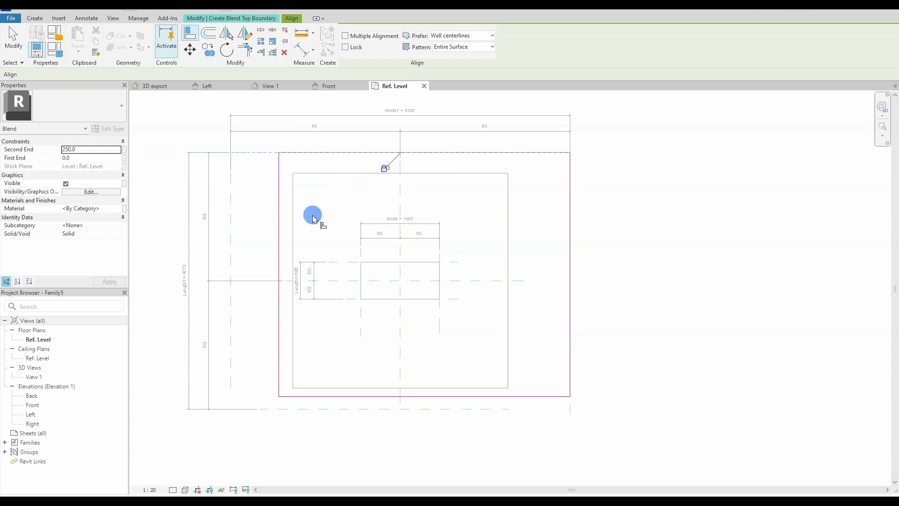
click(231, 220)
click(279, 227)
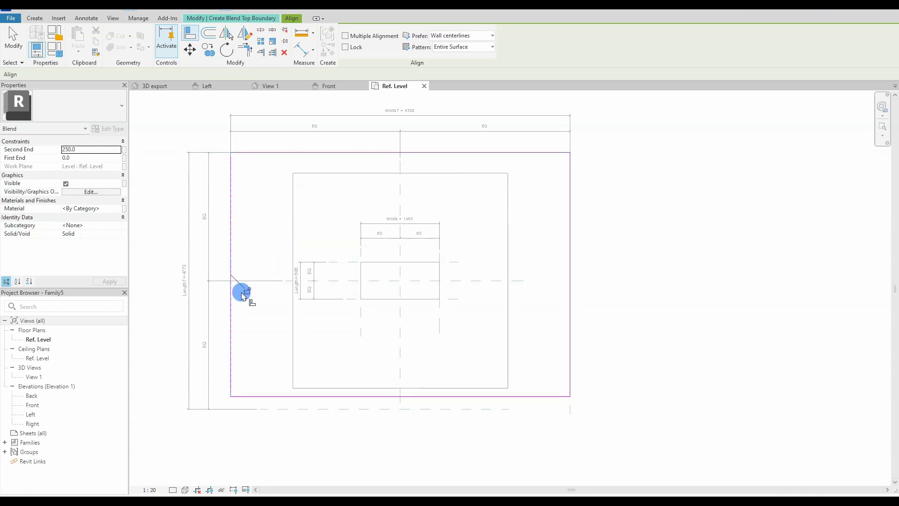
click(337, 409)
click(419, 397)
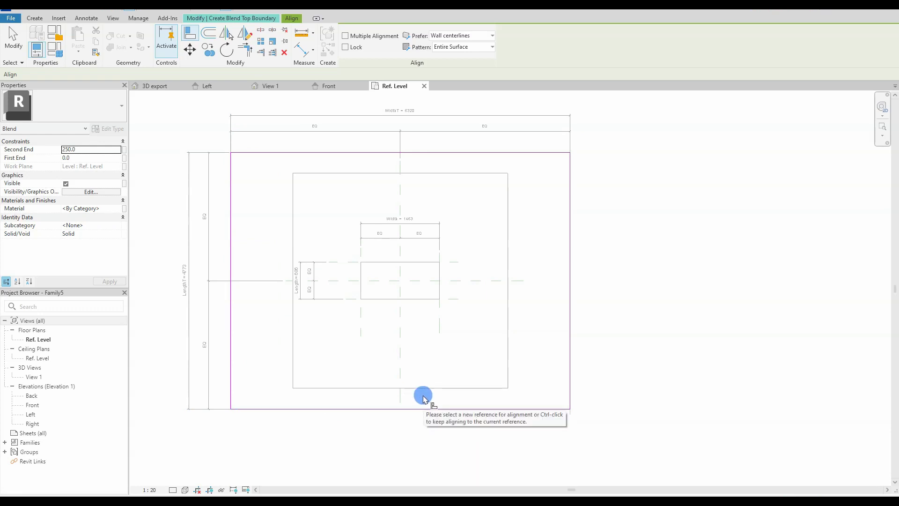
key(Escape)
key(Escape)
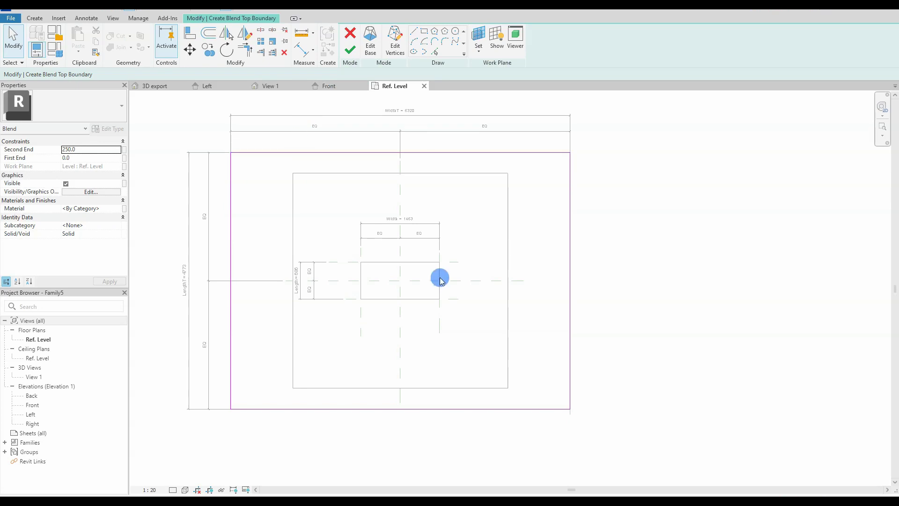
Return to the base boundary to check its upper edge, and finish the blend
click(371, 44)
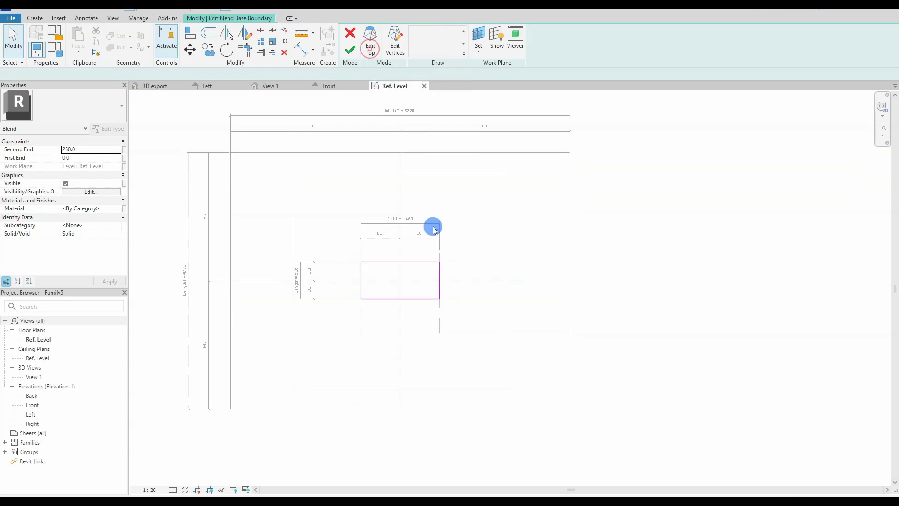
key(Tab)
click(388, 263)
key(Escape)
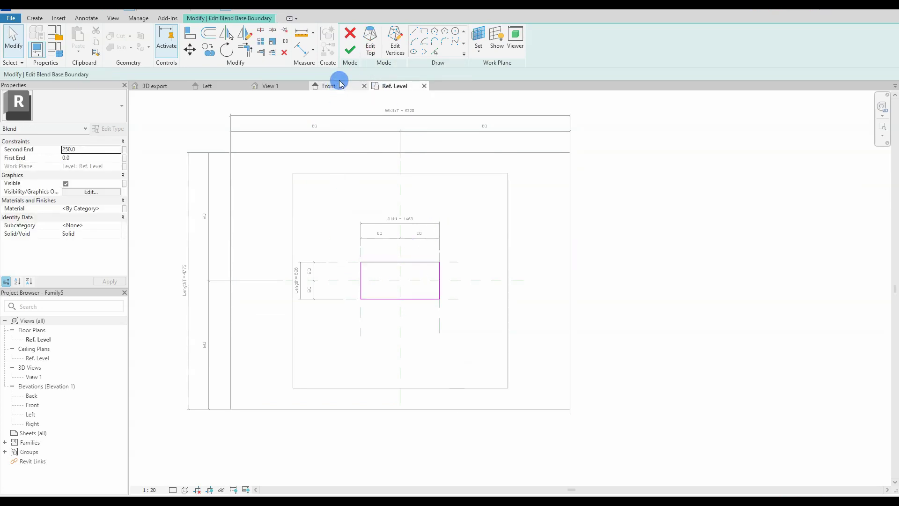
click(350, 48)
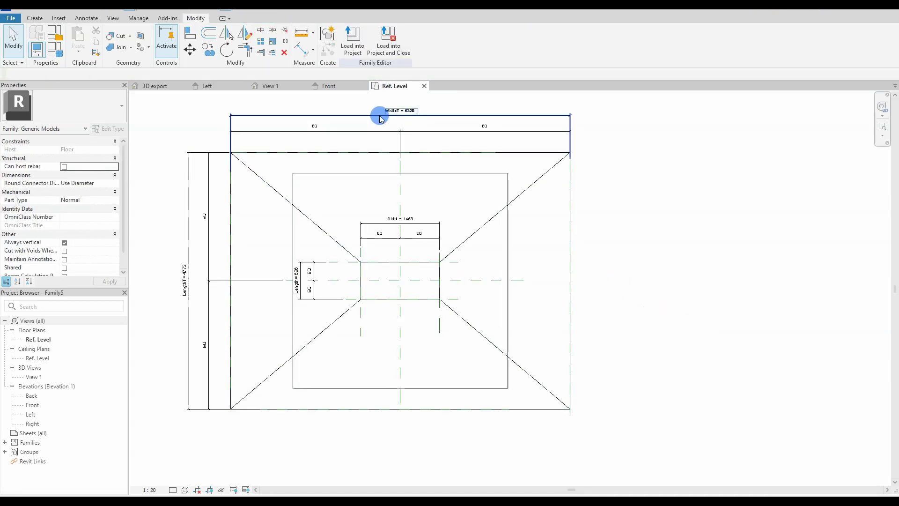
In the Front elevation, change the blend from solid to void
click(332, 87)
click(429, 303)
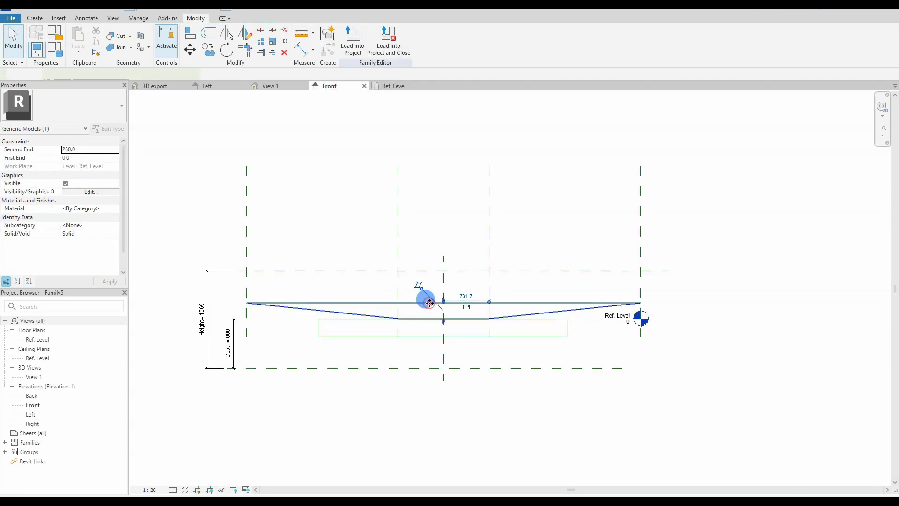
middle_drag(429, 300, 448, 292)
scroll(421, 300, up, 1)
click(90, 234)
click(117, 233)
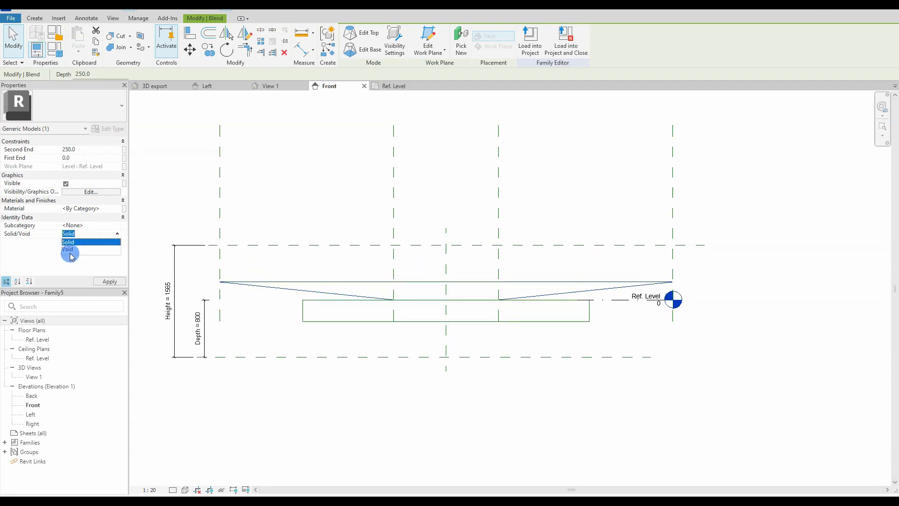
click(69, 247)
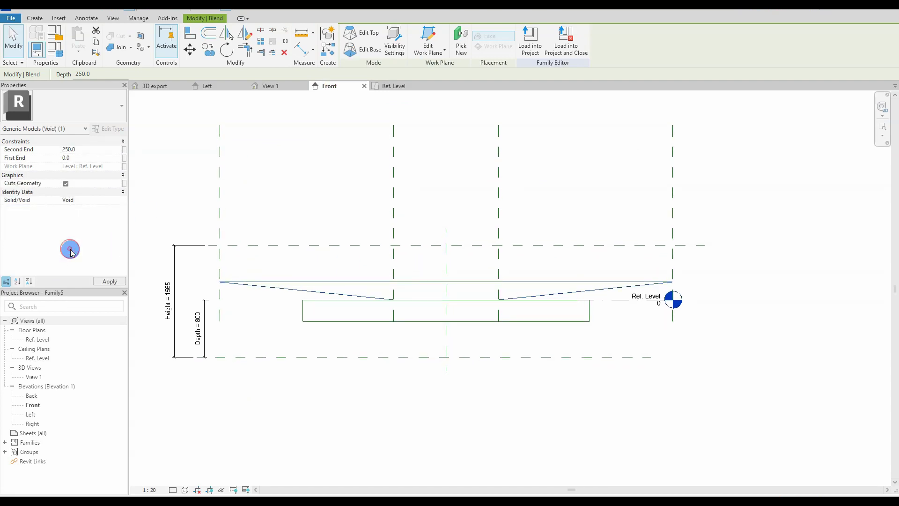
click(436, 317)
Align the void blend's bottom face to the lowest reference plane and its top face to the upper reference plane
middle_drag(405, 300, 404, 294)
click(341, 285)
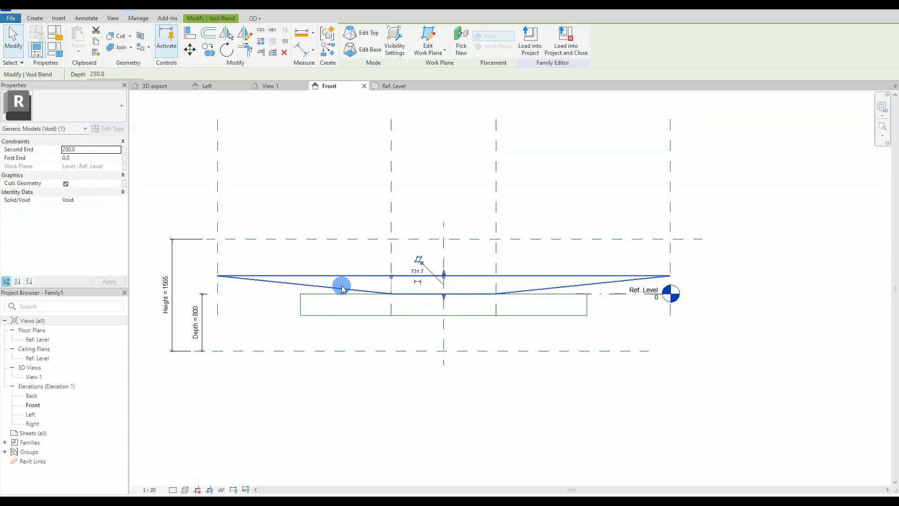
key(a)
key(l)
click(395, 350)
click(438, 294)
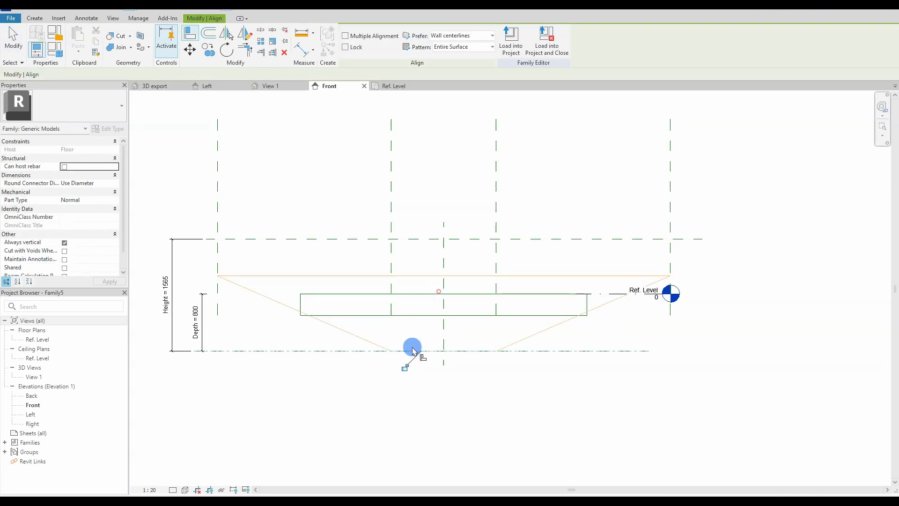
click(408, 239)
click(421, 276)
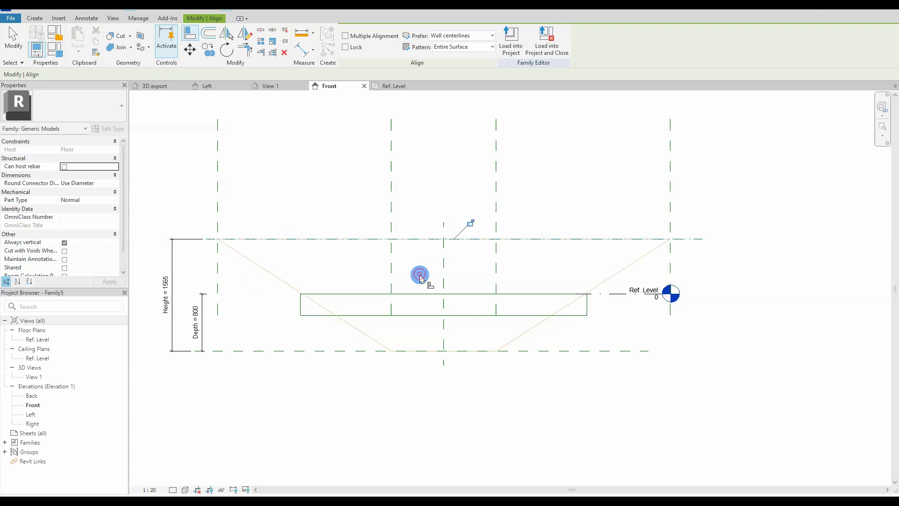
key(Escape)
key(Escape)
In Family Types, set WidthT and LengthT to 5000 and apply the values
scroll(426, 204, down, 2)
middle_drag(426, 204, 307, 203)
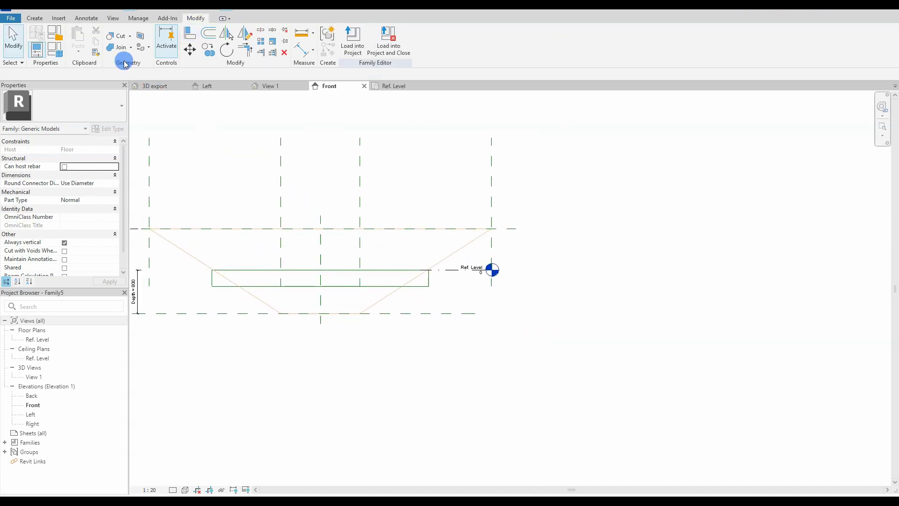
click(56, 51)
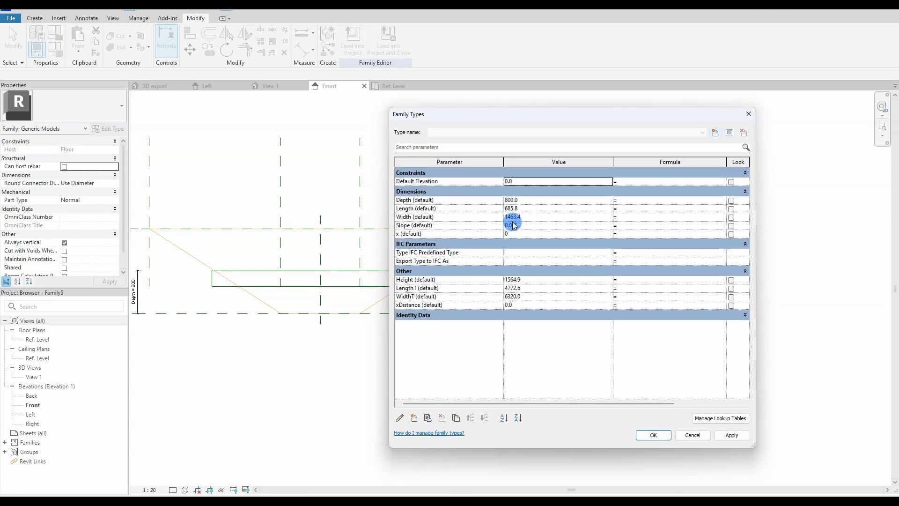
click(524, 217)
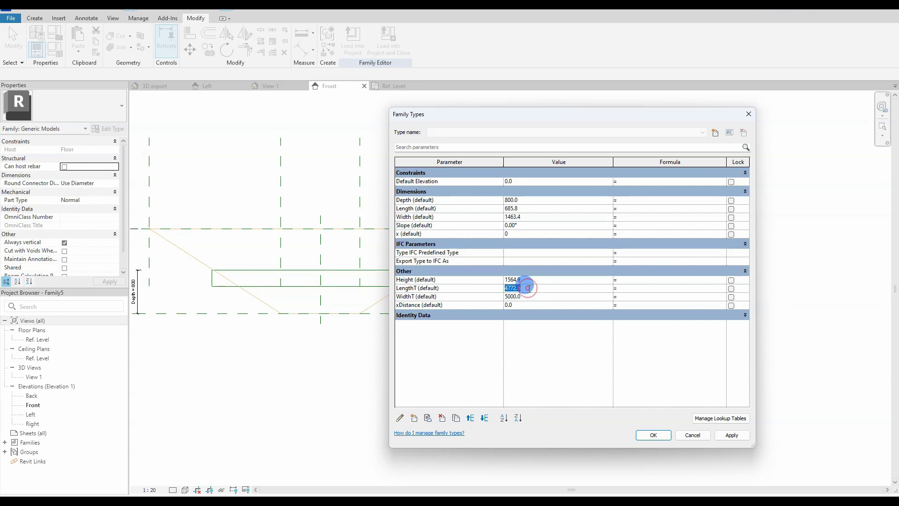
text(5000)
click(732, 435)
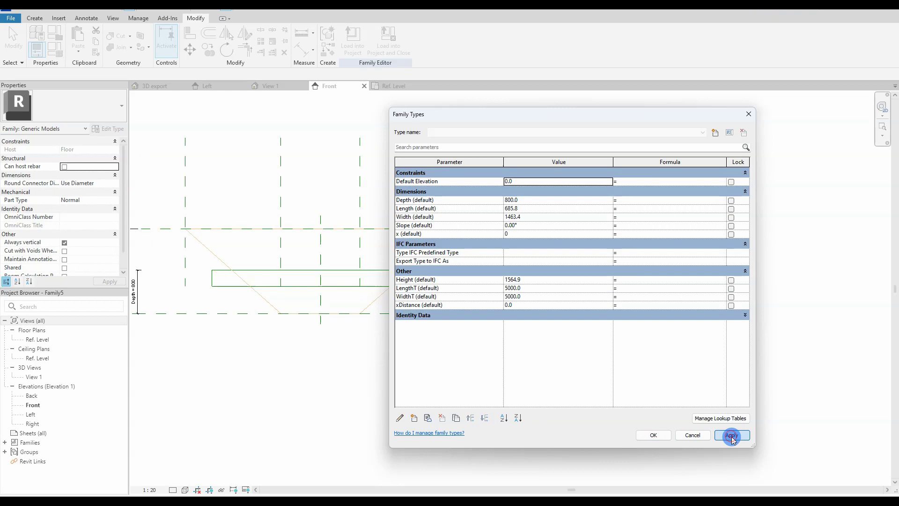
click(649, 435)
Move the Depth and Height dimension lines closer to the void's profile
drag(171, 292, 215, 287)
drag(140, 237, 189, 237)
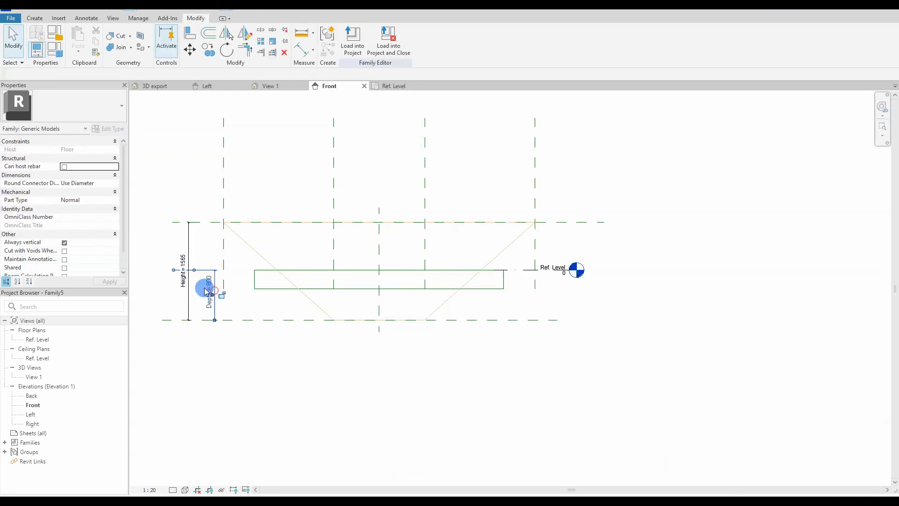
click(207, 284)
key(Delete)
middle_drag(488, 409, 434, 396)
key(ctrl+z)
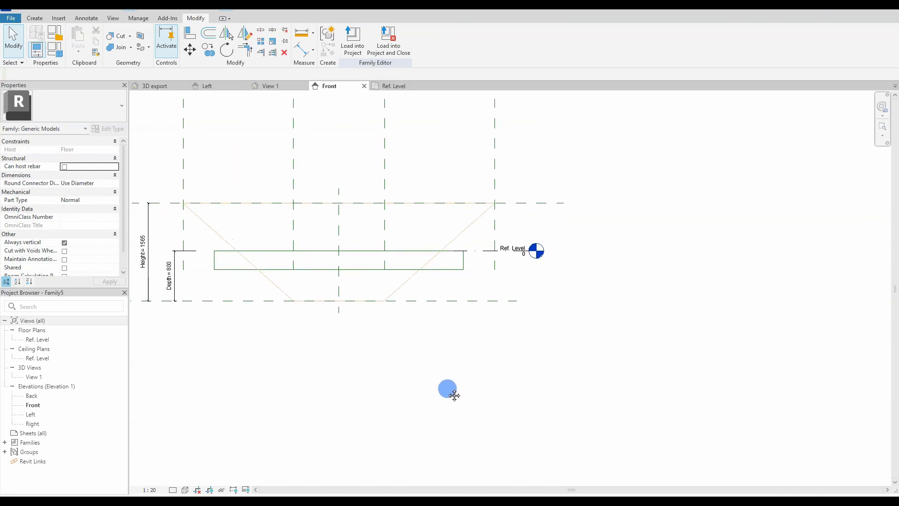
In Family Types, set Slope to 26° and x to 2, enter the Height formula Depth * x, and apply
click(55, 49)
drag(561, 117, 686, 114)
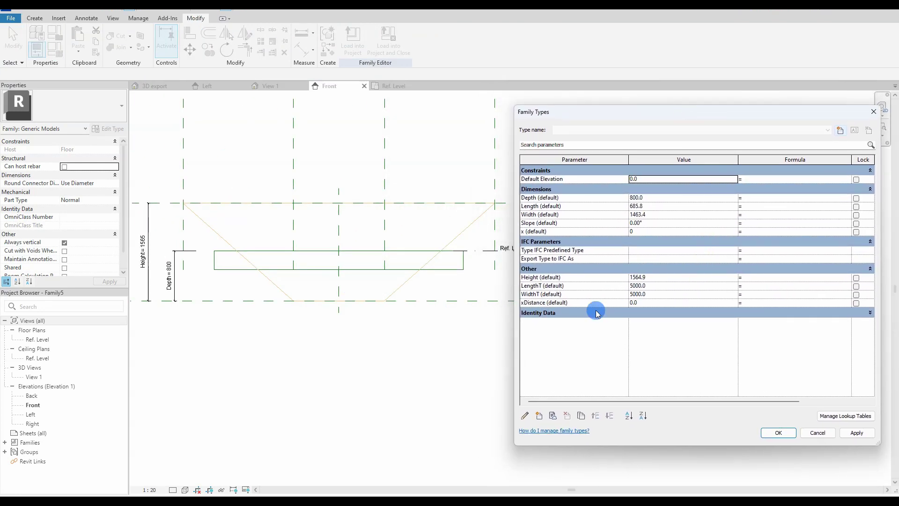
click(649, 223)
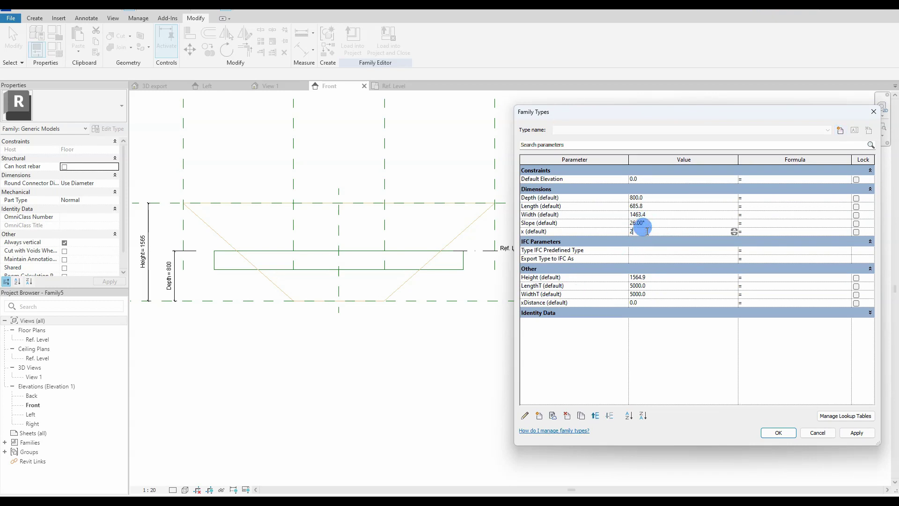
click(760, 231)
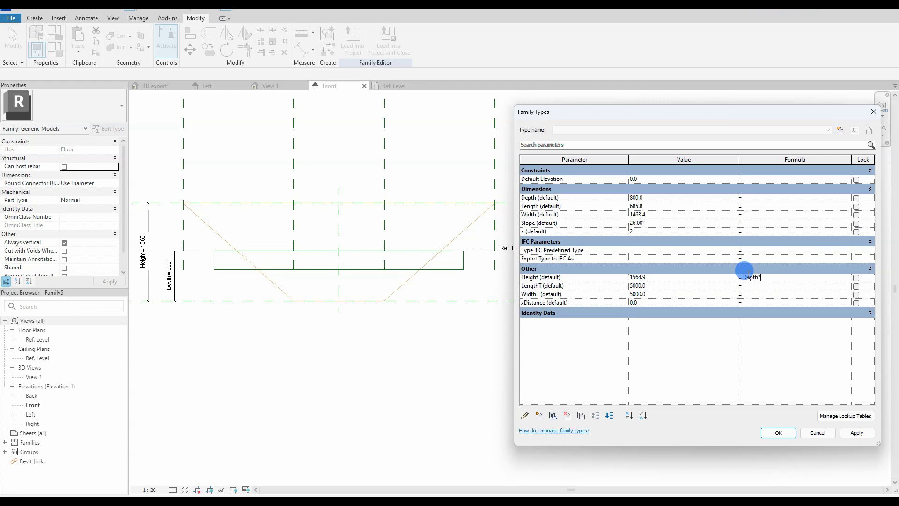
click(852, 433)
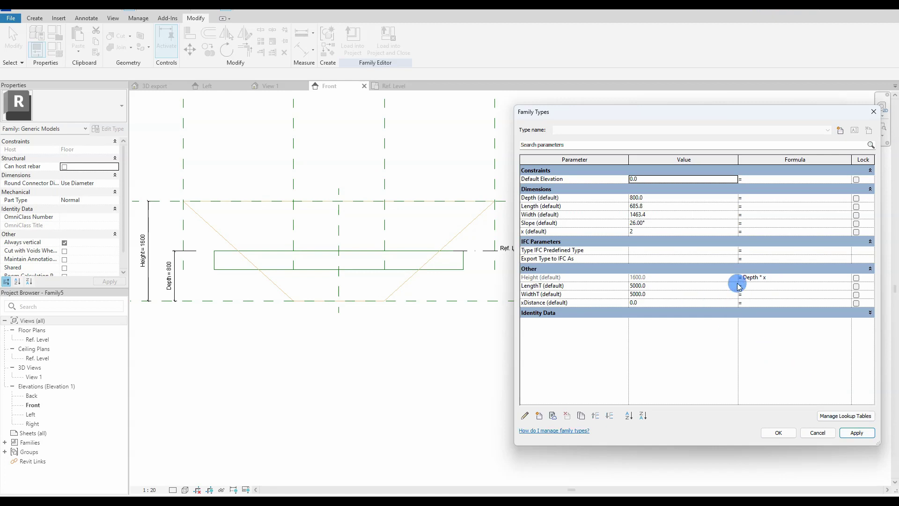
mouse_move(296, 301)
mouse_down()
mouse_move(212, 302)
mouse_move(180, 270)
mouse_move(181, 201)
mouse_move(295, 301)
mouse_up()
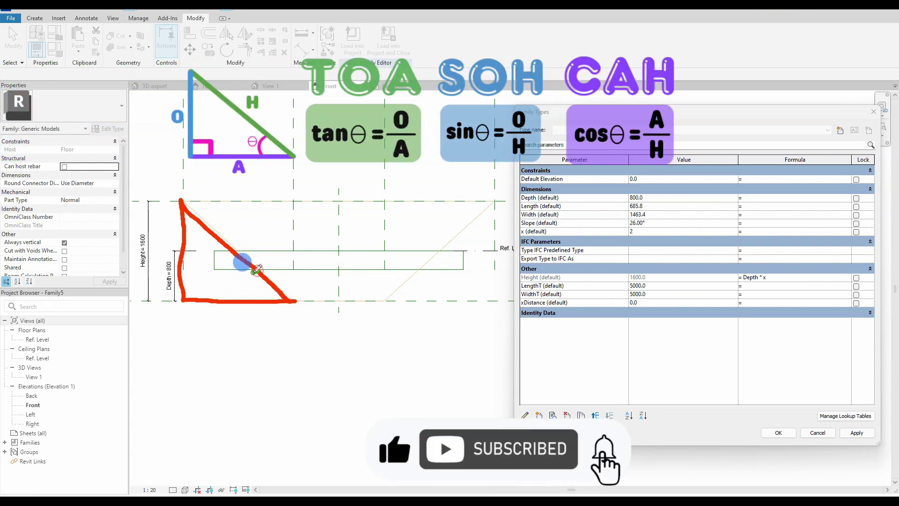
mouse_move(253, 272)
mouse_down()
mouse_move(243, 302)
mouse_move(361, 216)
mouse_move(474, 206)
mouse_move(508, 212)
mouse_move(502, 216)
mouse_up()
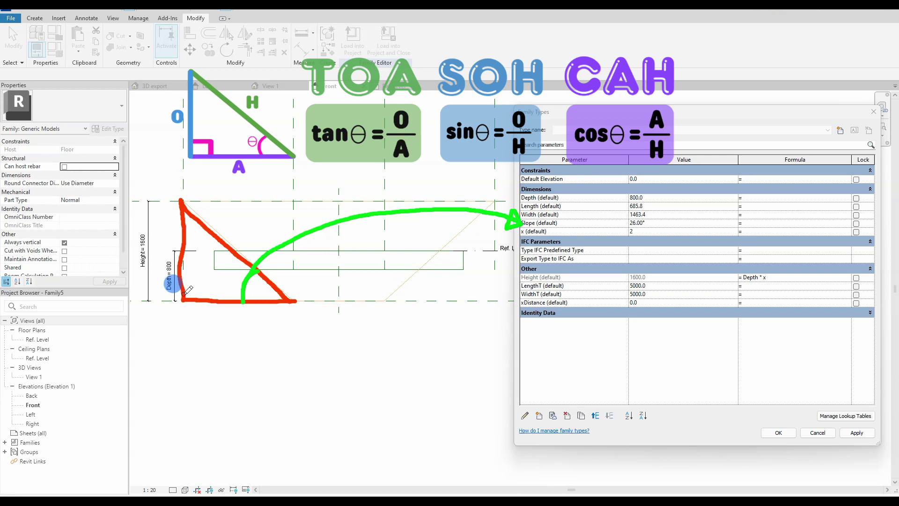
mouse_move(148, 228)
mouse_down()
mouse_move(129, 265)
mouse_move(169, 200)
mouse_move(160, 300)
mouse_up()
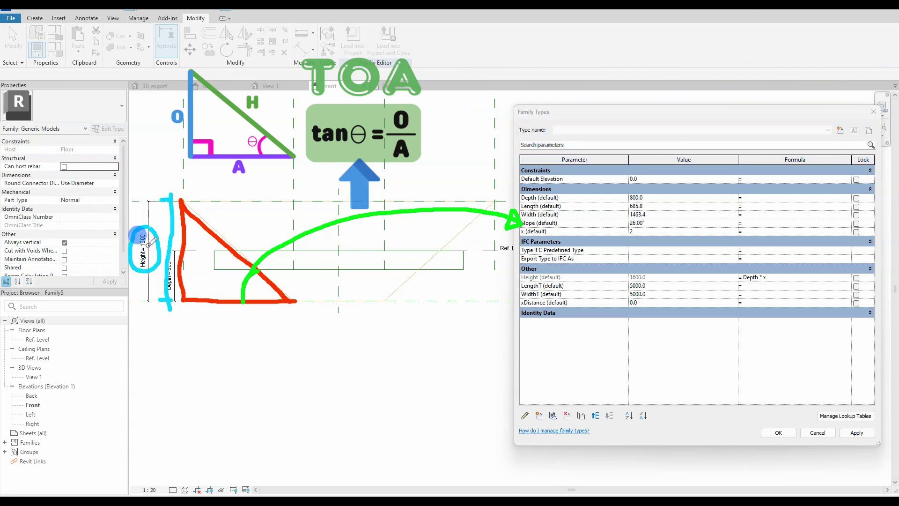
mouse_move(151, 241)
mouse_down()
mouse_move(223, 232)
mouse_move(416, 236)
mouse_move(503, 256)
mouse_move(522, 273)
mouse_up()
drag(180, 324, 180, 338)
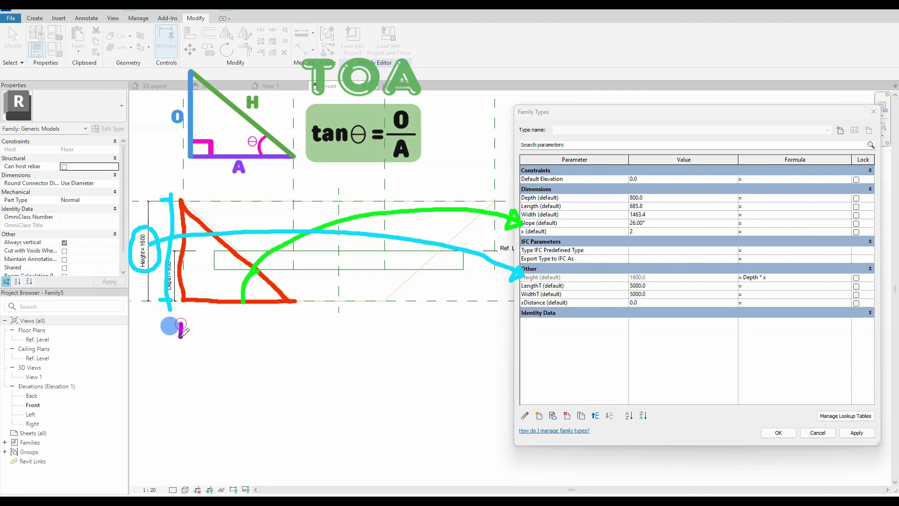
drag(296, 323, 295, 336)
drag(303, 330, 173, 330)
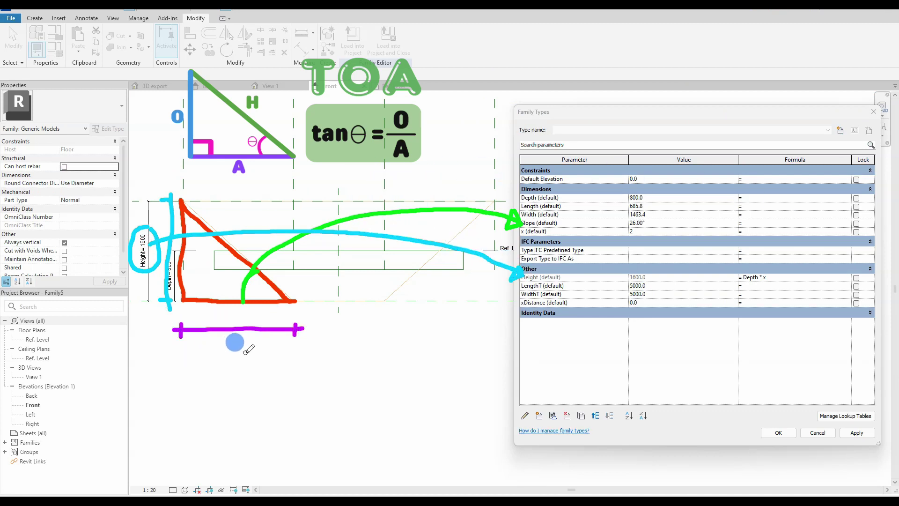
mouse_move(259, 327)
mouse_down()
mouse_move(323, 353)
mouse_move(521, 304)
mouse_move(509, 319)
mouse_up()
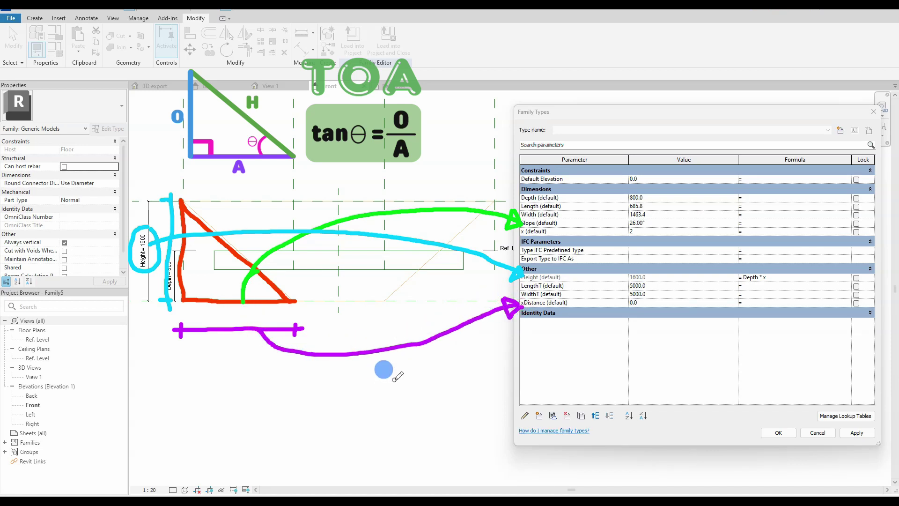
Give the xDistance parameter the formula Height / tan(Slope) and apply it
click(755, 302)
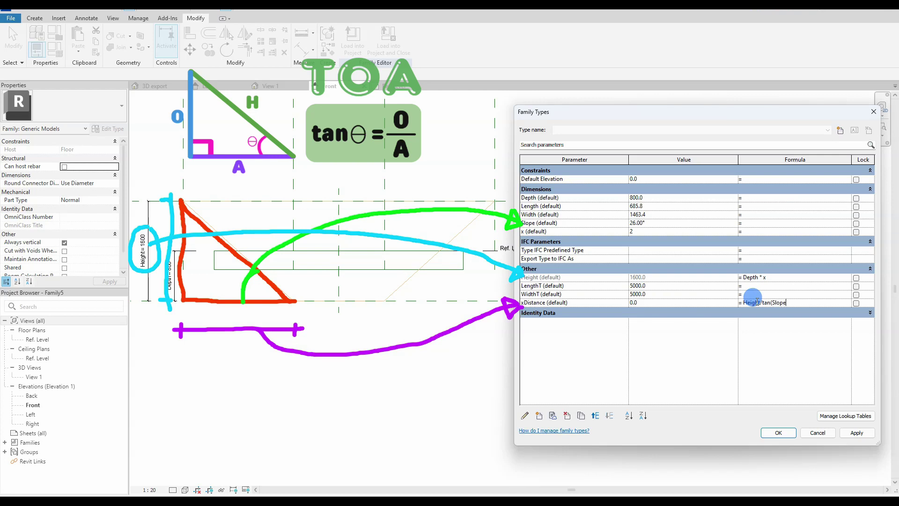
click(857, 432)
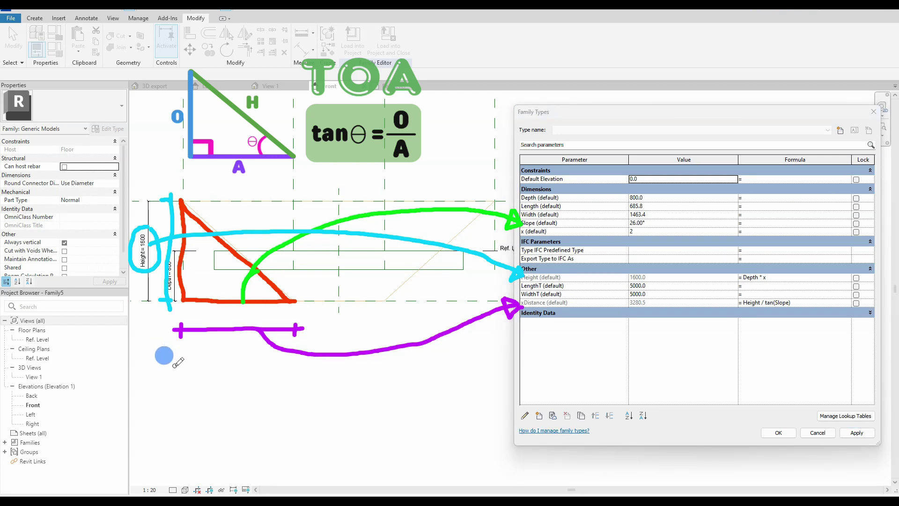
drag(176, 364, 176, 381)
mouse_move(502, 359)
mouse_down()
mouse_move(503, 377)
mouse_move(159, 370)
mouse_up()
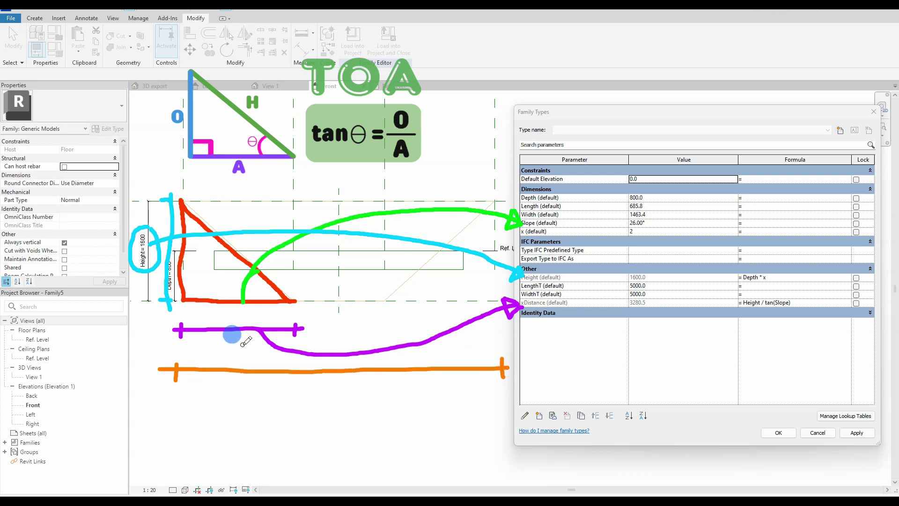
click(386, 328)
mouse_move(501, 324)
mouse_down()
mouse_move(501, 336)
mouse_move(386, 330)
mouse_up()
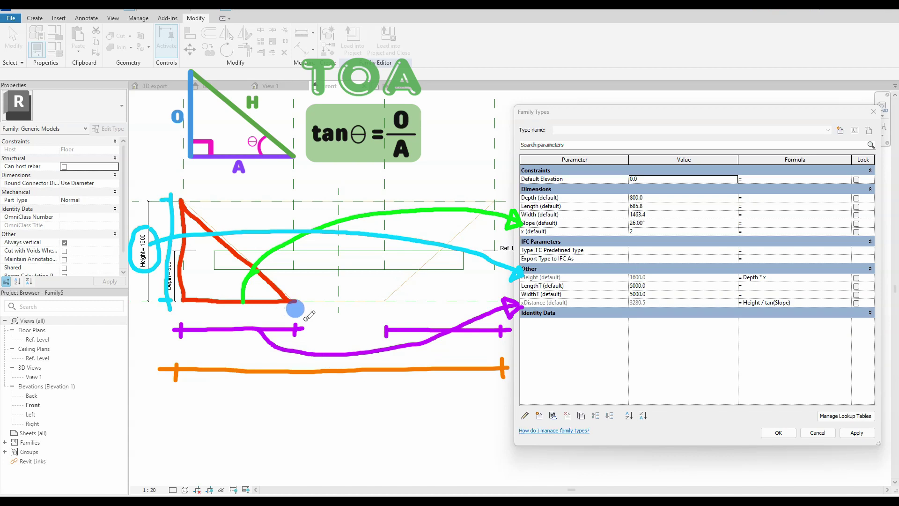
drag(298, 352, 298, 355)
drag(387, 347, 388, 358)
drag(403, 356, 289, 351)
mouse_move(301, 345)
mouse_down()
mouse_move(296, 356)
mouse_move(520, 210)
mouse_up()
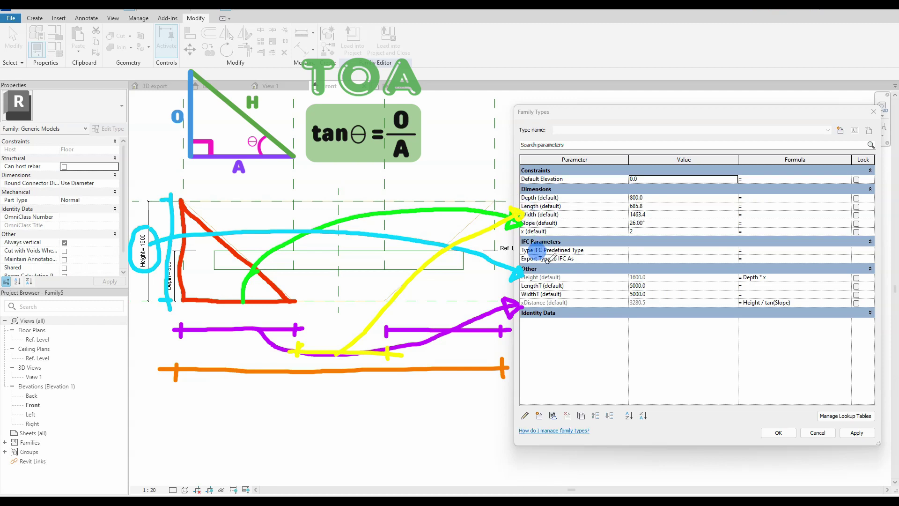
Give the WidthT parameter the formula xDistance * 2 + Width and apply it
click(750, 294)
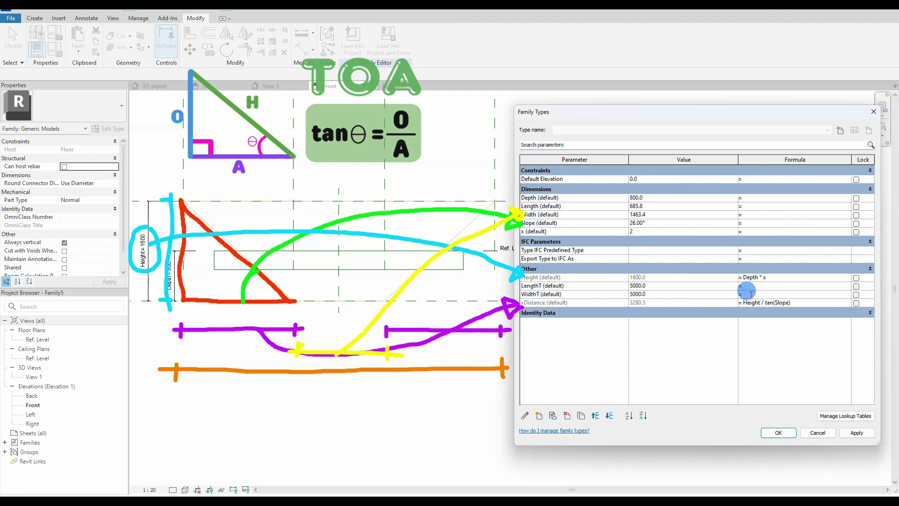
text(xDistance*2+Width)
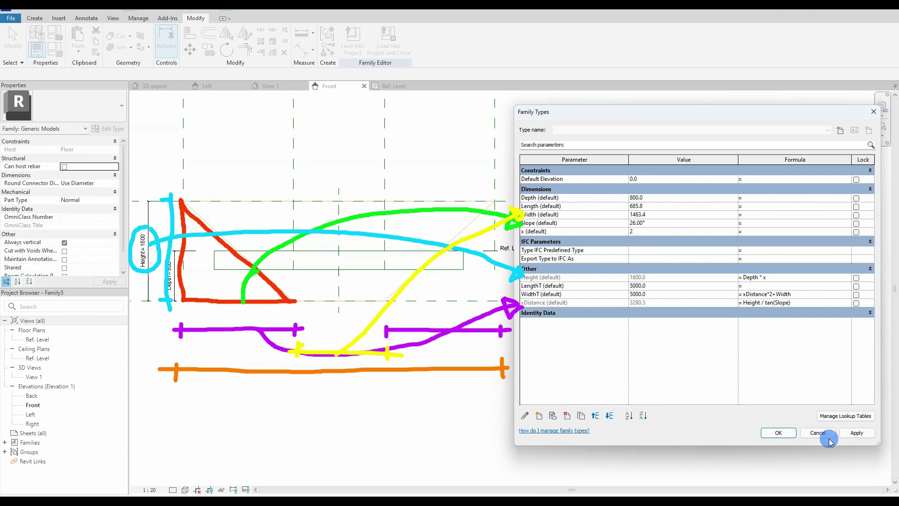
click(857, 432)
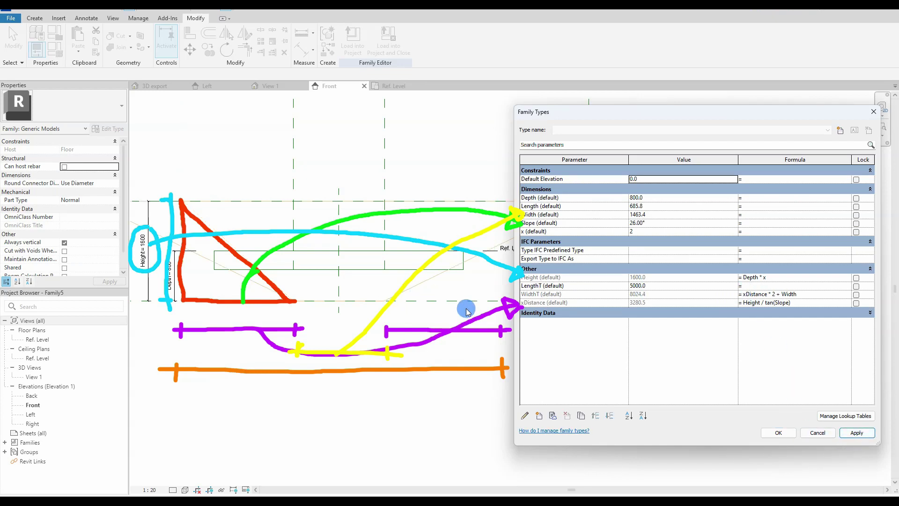
Reuse the WidthT formula for LengthT, changed to xDistance * 2 + Length, and apply it
drag(808, 293, 726, 291)
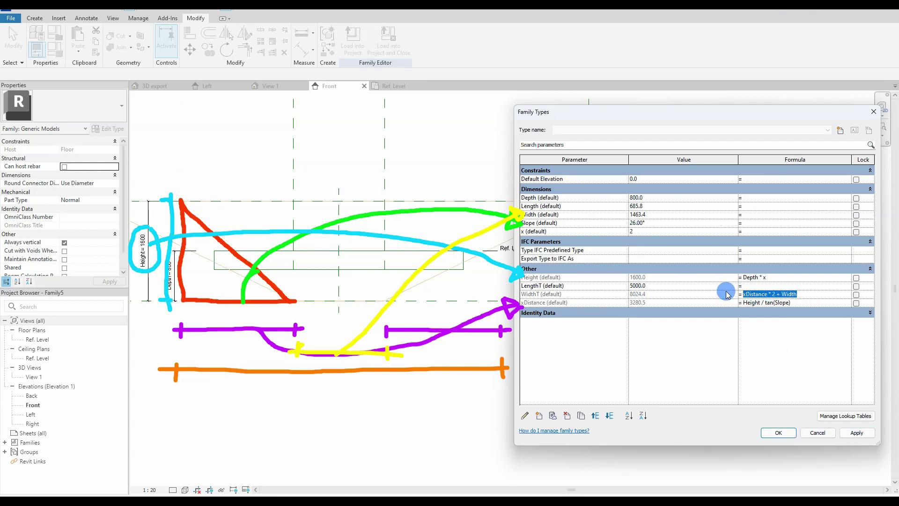
key(ctrl+c)
click(752, 287)
key(ctrl+v)
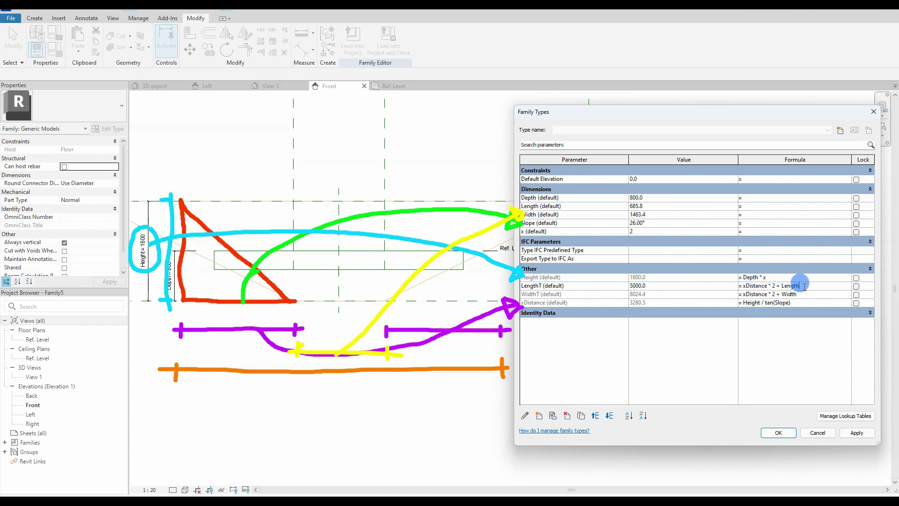
click(849, 435)
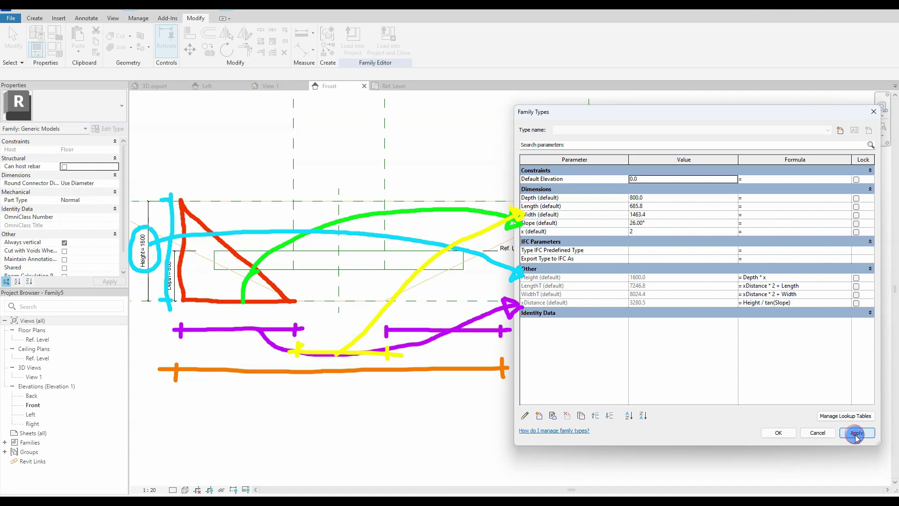
key(ctrl+z)
key(ctrl+z)
key(ctrl+z)
key(ctrl+z)
key(ctrl+z)
key(ctrl+z)
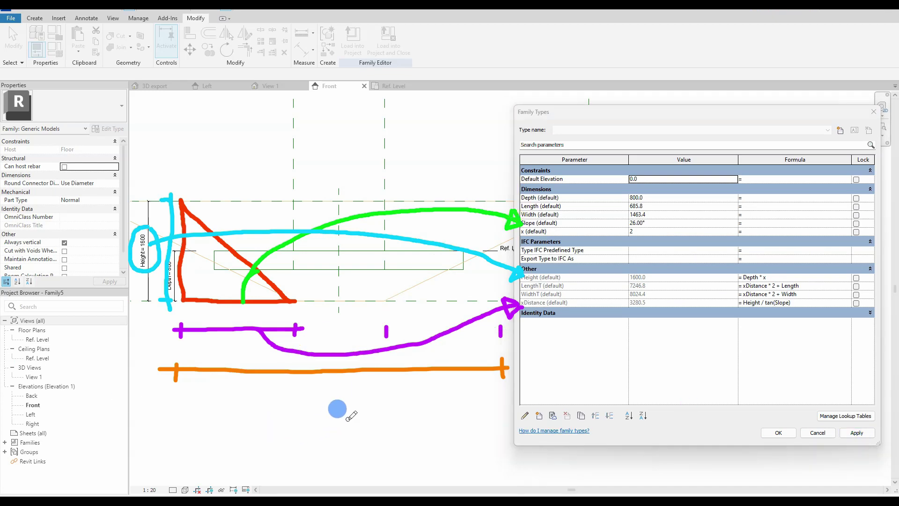
key(ctrl+z)
key(ctrl+z)
key(ctrl+z)
key(ctrl+z)
key(ctrl+z)
key(ctrl+z)
key(ctrl+z)
key(ctrl+z)
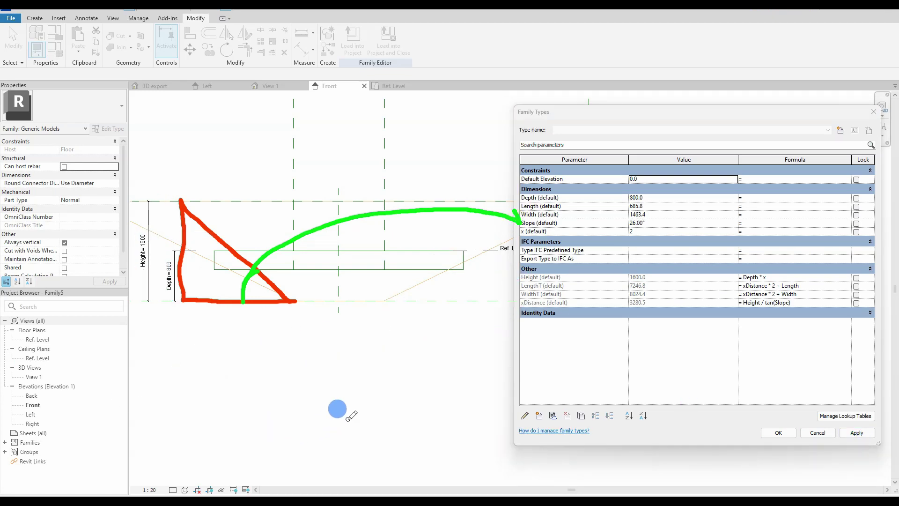
key(ctrl+z)
key(ctrl+z)
Accept the family parameter formulas and check the void blend's profile in the Front elevation
click(856, 433)
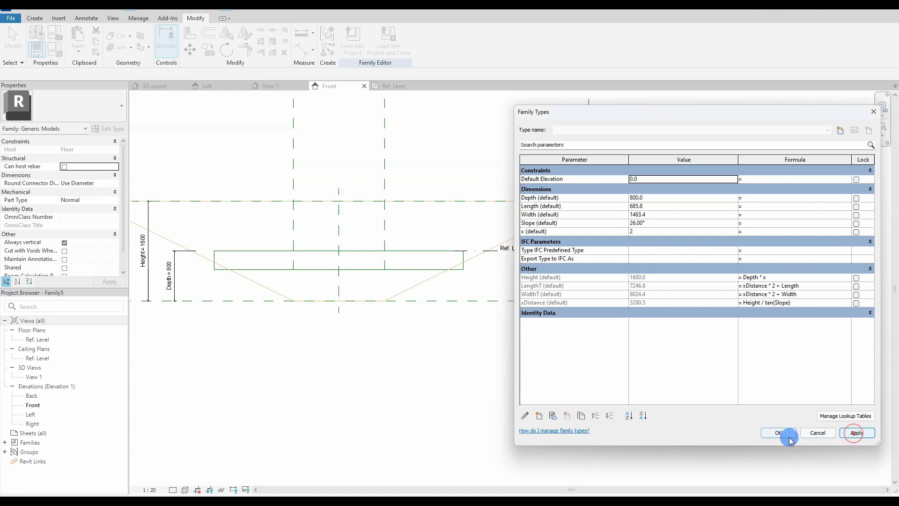
click(779, 433)
click(458, 373)
click(338, 259)
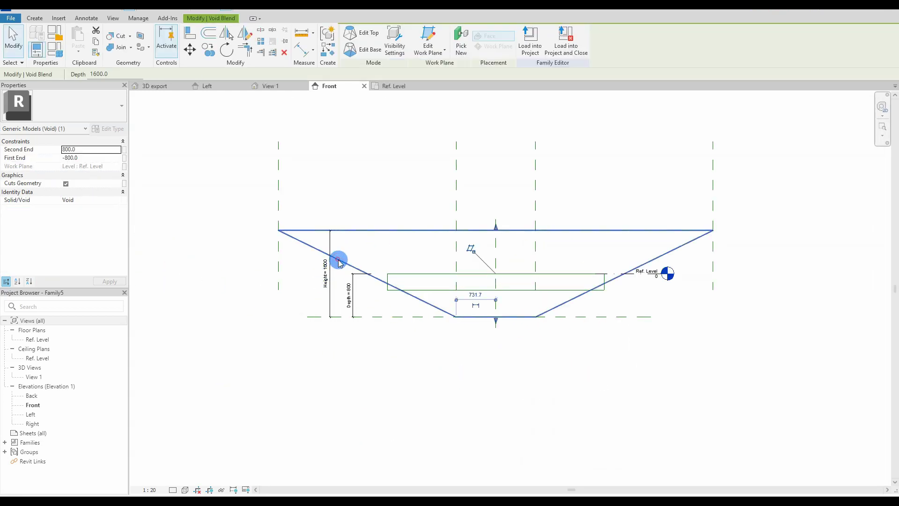
click(403, 354)
middle_drag(403, 352, 389, 343)
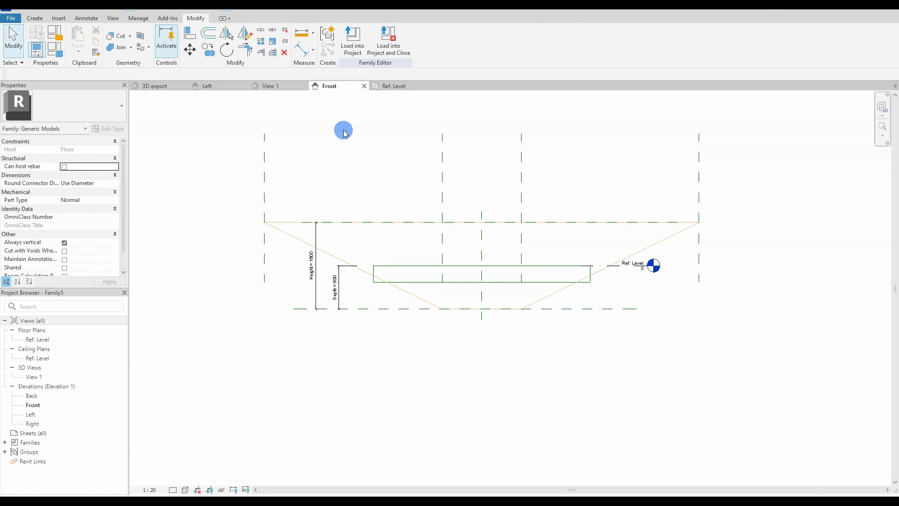
Inspect the void blend and the floor in the 3D view, View 1
click(279, 90)
scroll(365, 338, down, 1)
click(271, 283)
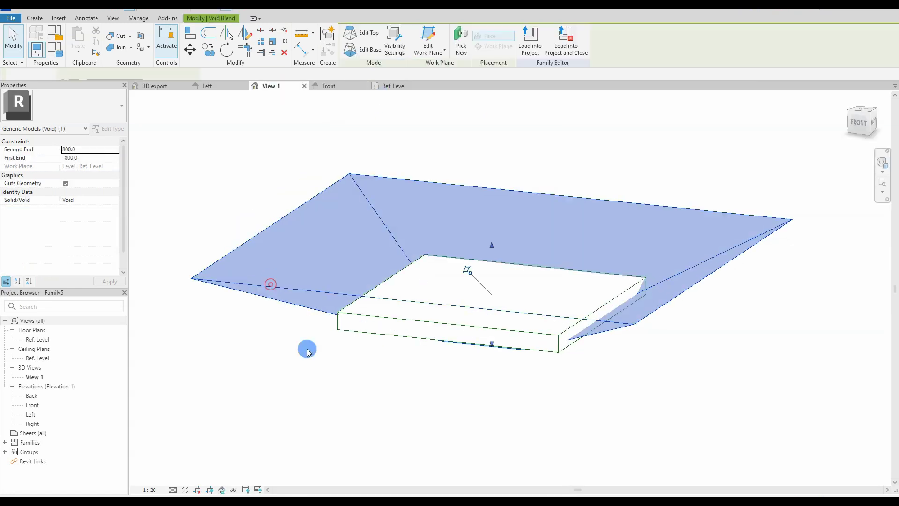
shift+middle_drag(307, 349, 345, 367)
click(345, 367)
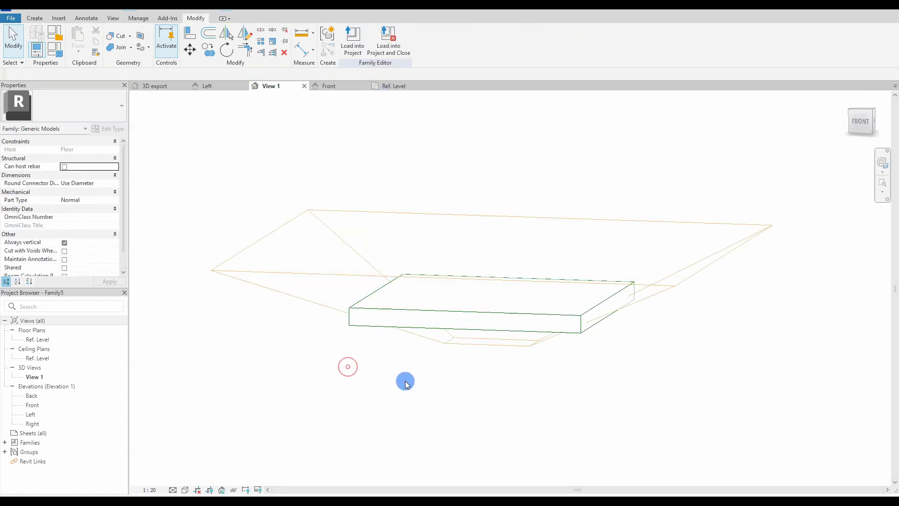
shift+middle_drag(406, 379, 356, 377)
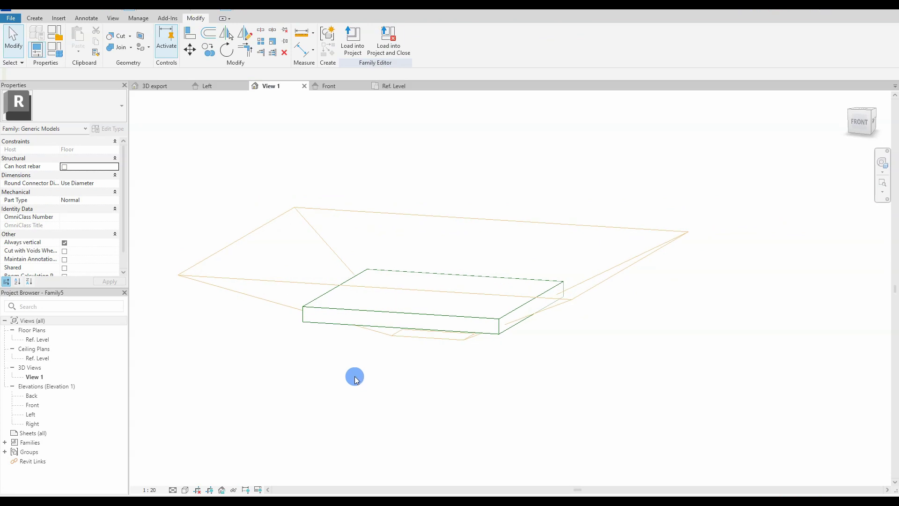
Change the family category to Site and enable Cut with Voids When Loaded
click(54, 32)
click(529, 233)
scroll(529, 238, up, 1)
click(515, 267)
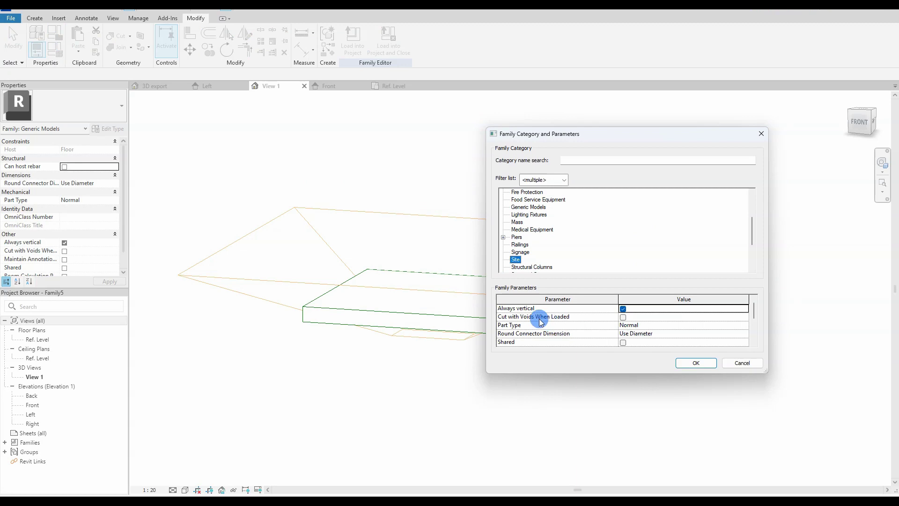
click(623, 318)
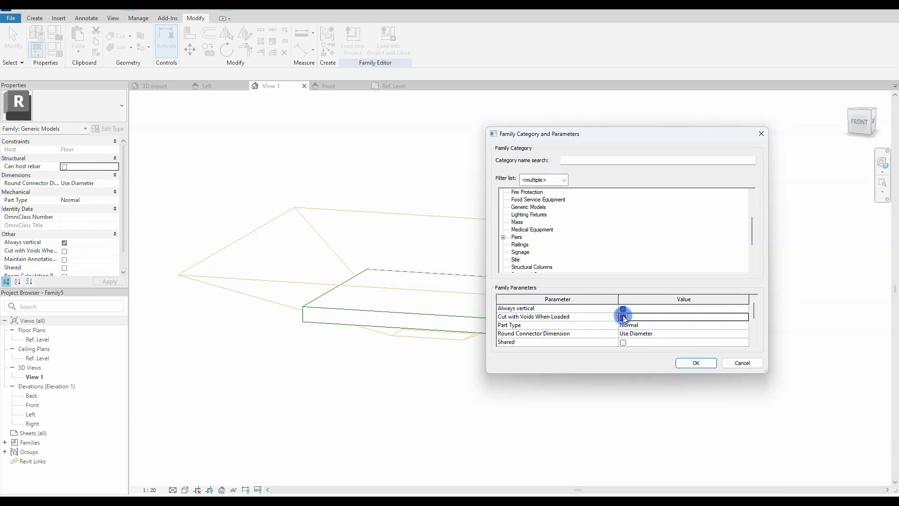
scroll(590, 330, down, 3)
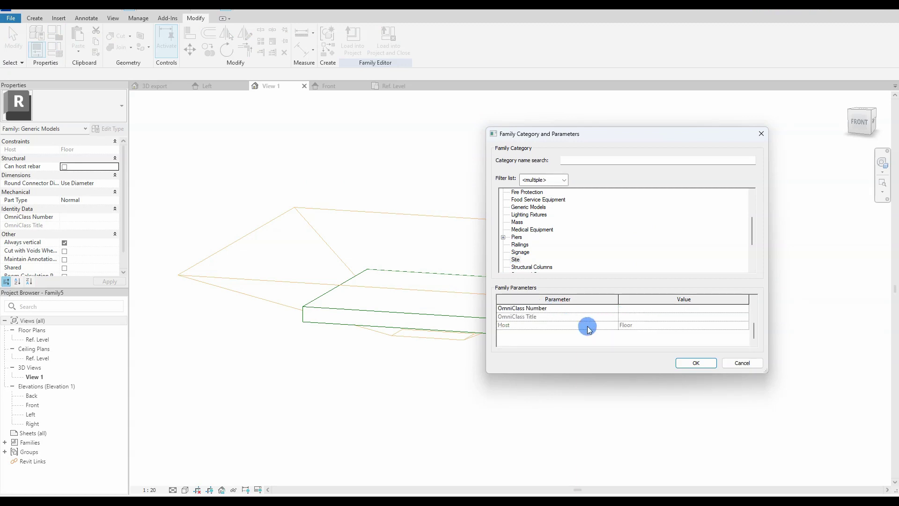
scroll(622, 332, up, 3)
click(689, 364)
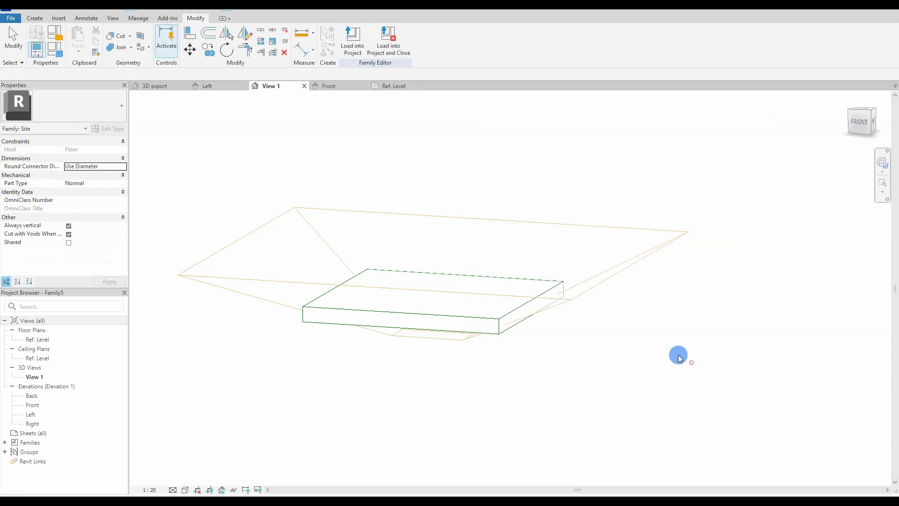
Save the family under the name ExcavationPit
click(459, 372)
shift+middle_drag(489, 372, 489, 392)
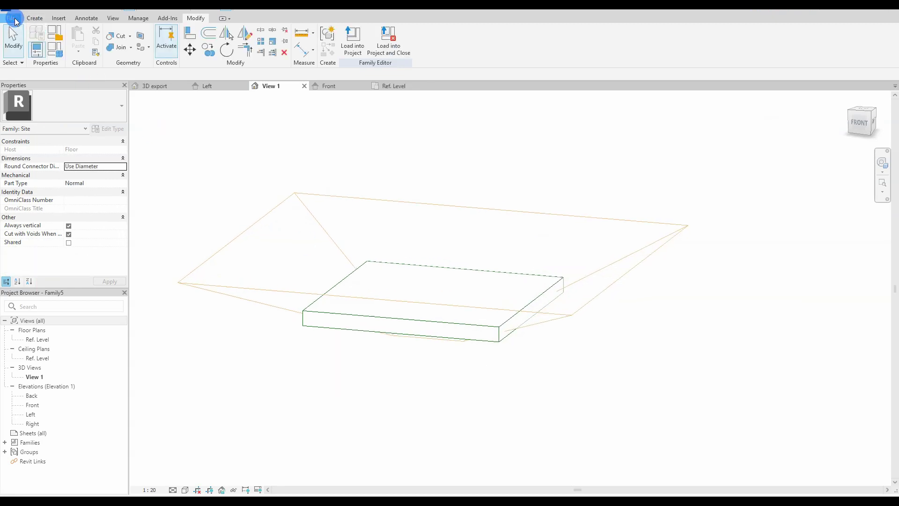
click(13, 18)
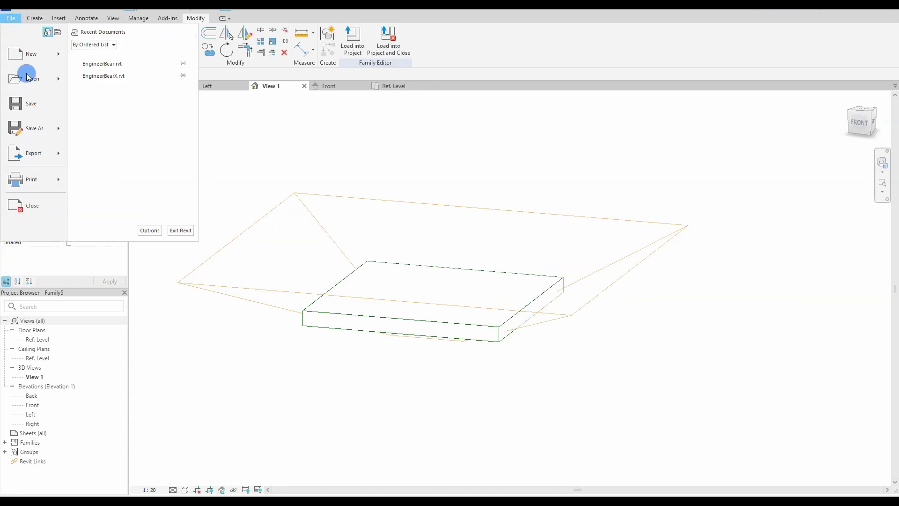
mouse_move(41, 132)
click(100, 127)
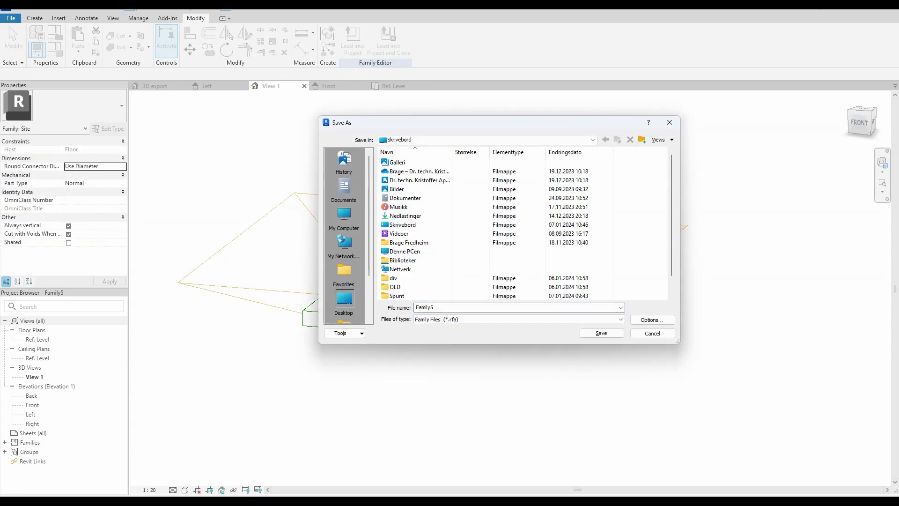
click(438, 308)
double_click(437, 308)
text(E)
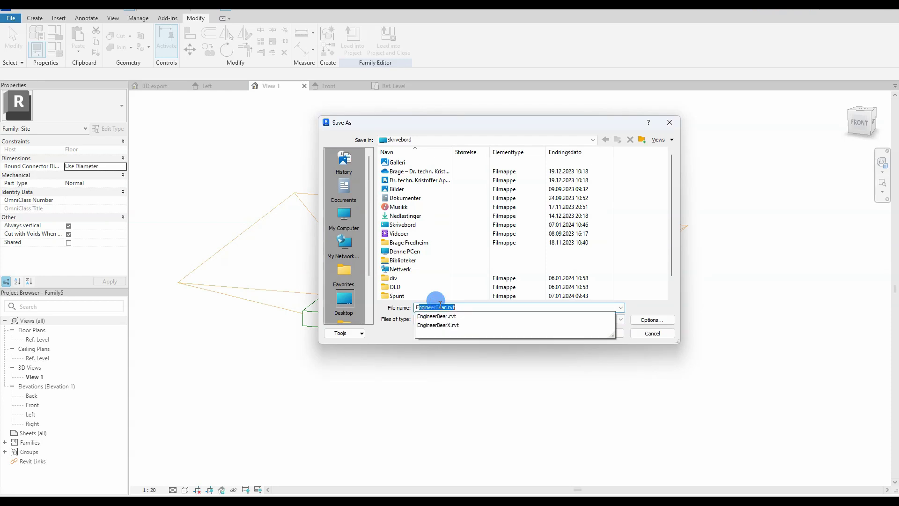
text(xcavationPit)
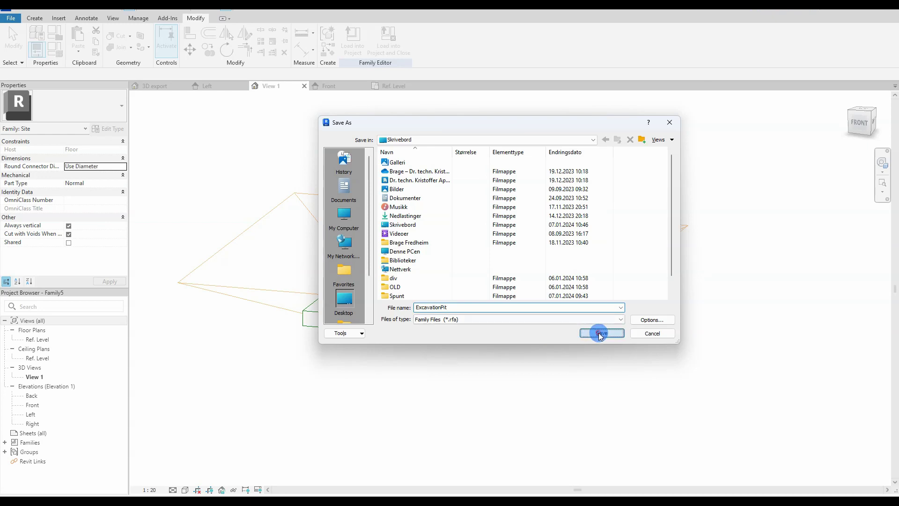
click(601, 333)
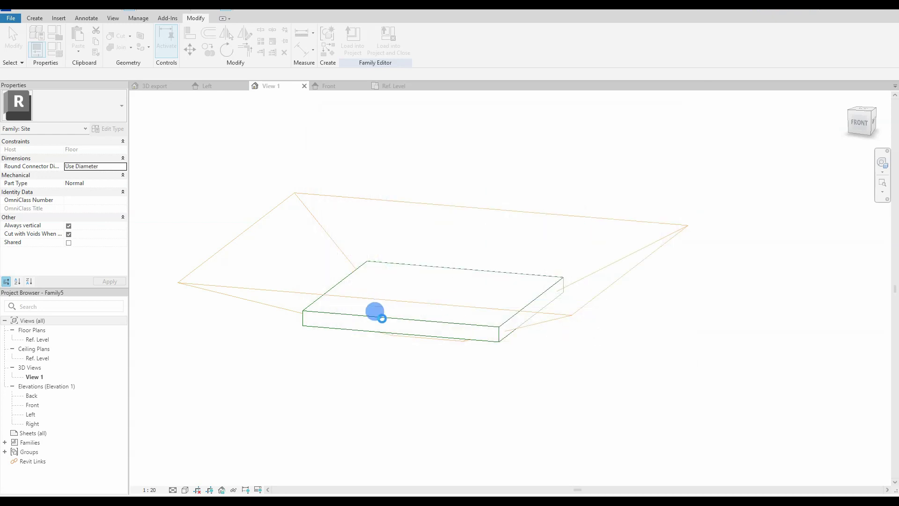
Load the ExcavationPit family into the EngineerBear project and place three pits at different spots on the terrain, seen from above
click(353, 40)
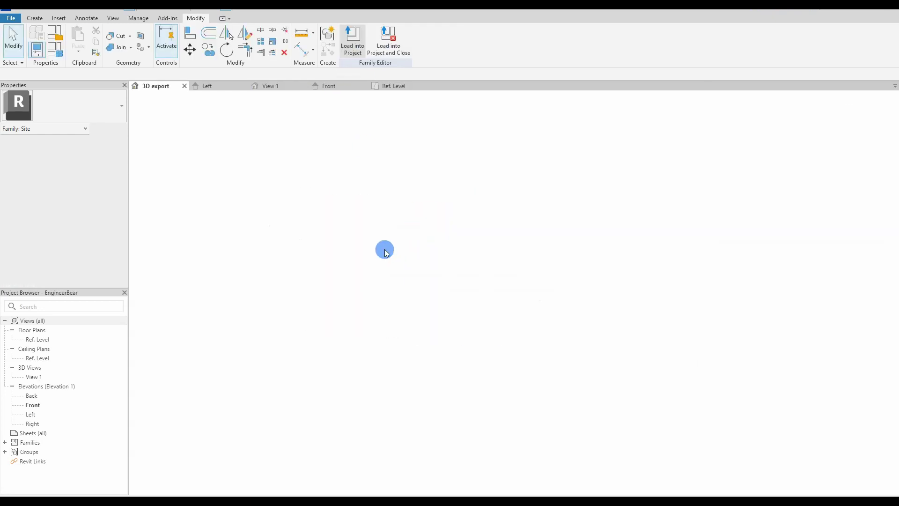
shift+middle_drag(379, 245, 780, 175)
click(849, 127)
scroll(522, 297, up, 4)
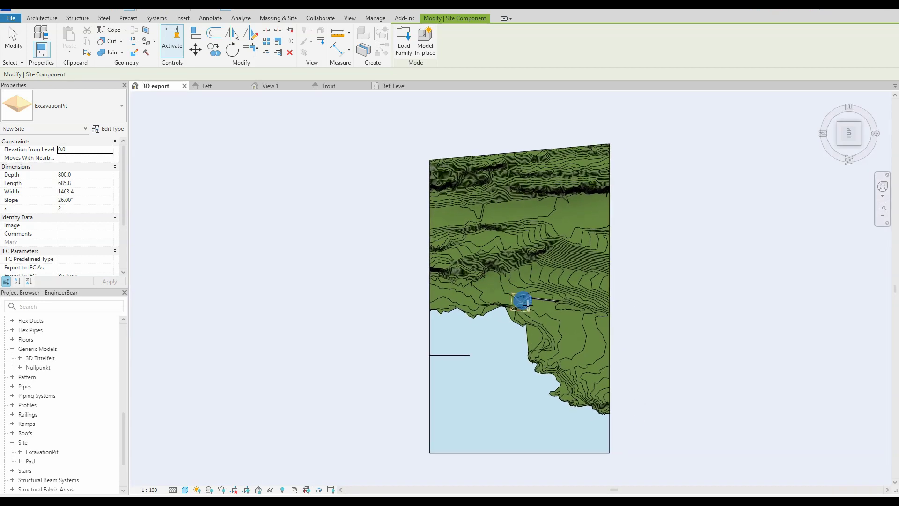
scroll(454, 290, up, 1)
middle_drag(363, 284, 391, 310)
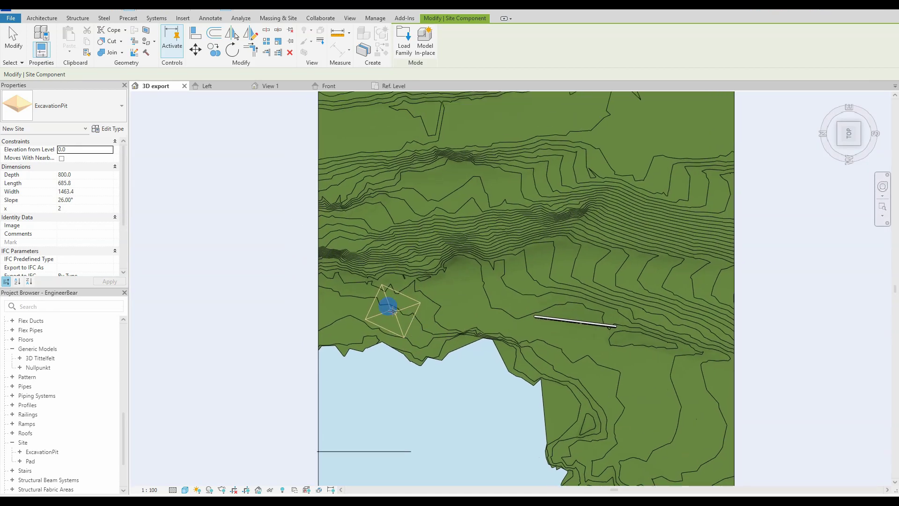
scroll(389, 311, down, 1)
click(389, 310)
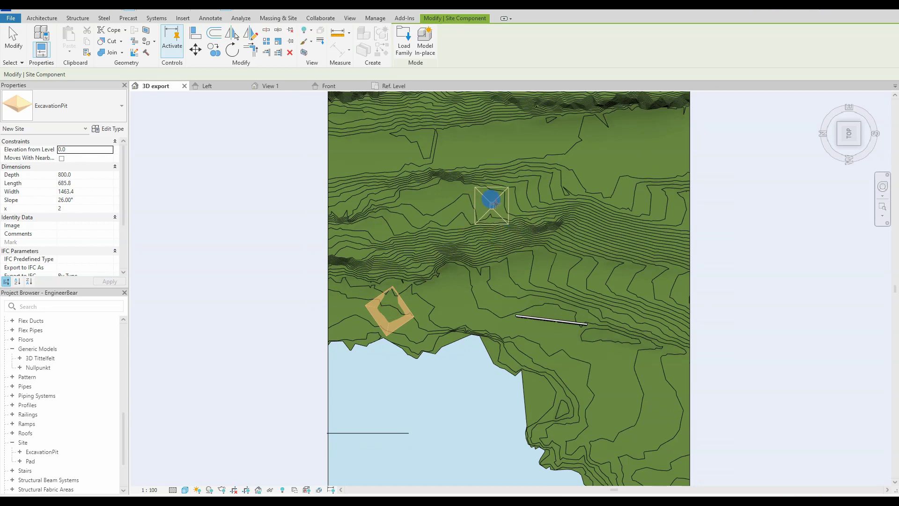
click(526, 180)
click(653, 280)
Cut the terrain with each of the three placed excavation pits using Cut Geometry
key(c)
key(p)
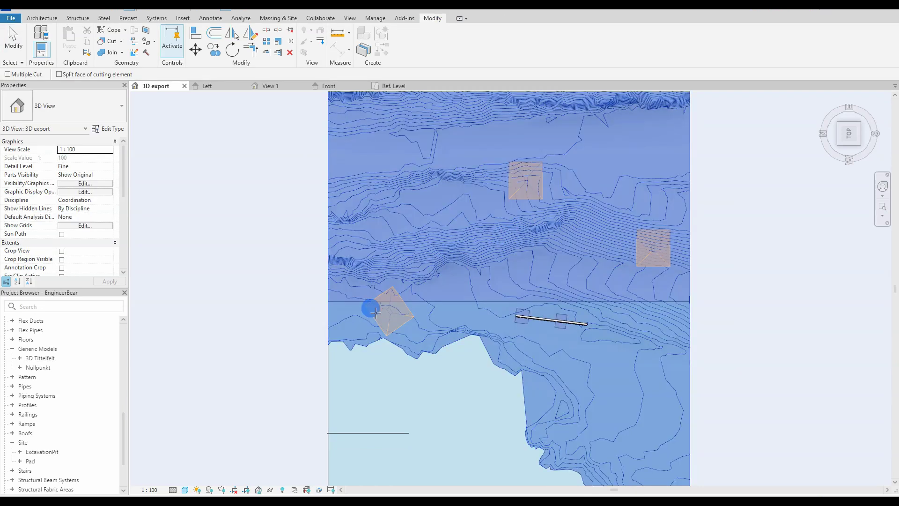
click(508, 192)
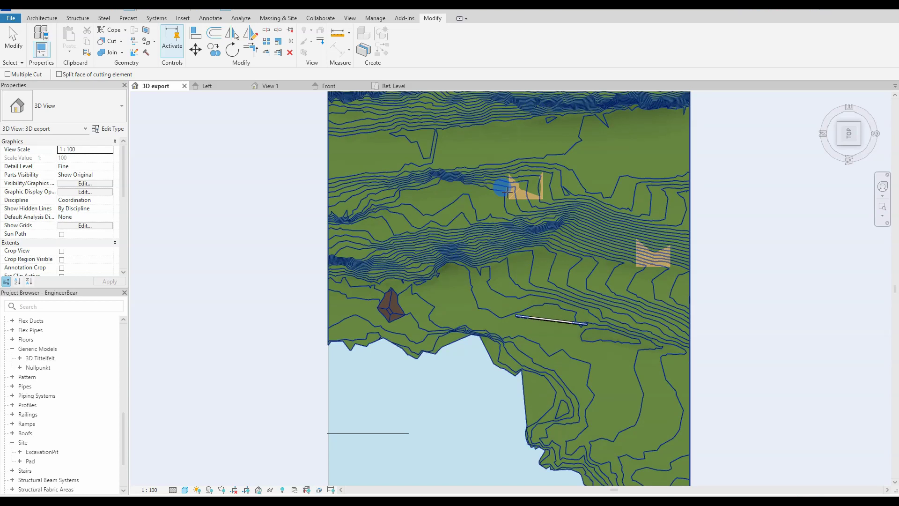
click(509, 193)
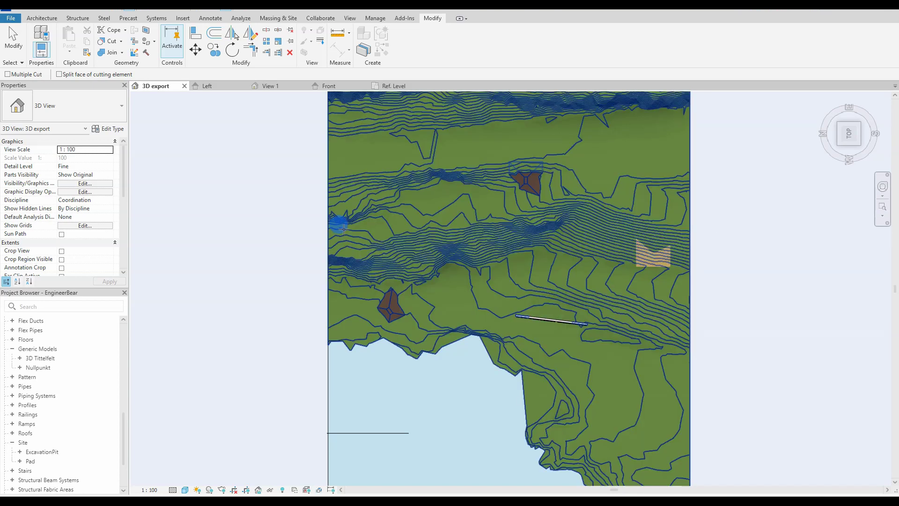
click(510, 226)
click(645, 259)
key(Escape)
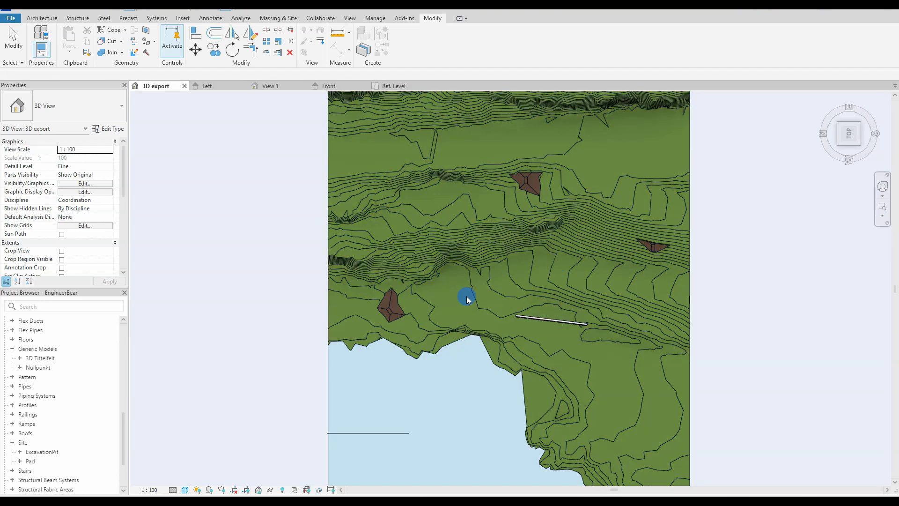
Rotate the excavation pit nearest the shoreline so its sides are roughly square with the other pits
click(394, 312)
key(Escape)
click(396, 322)
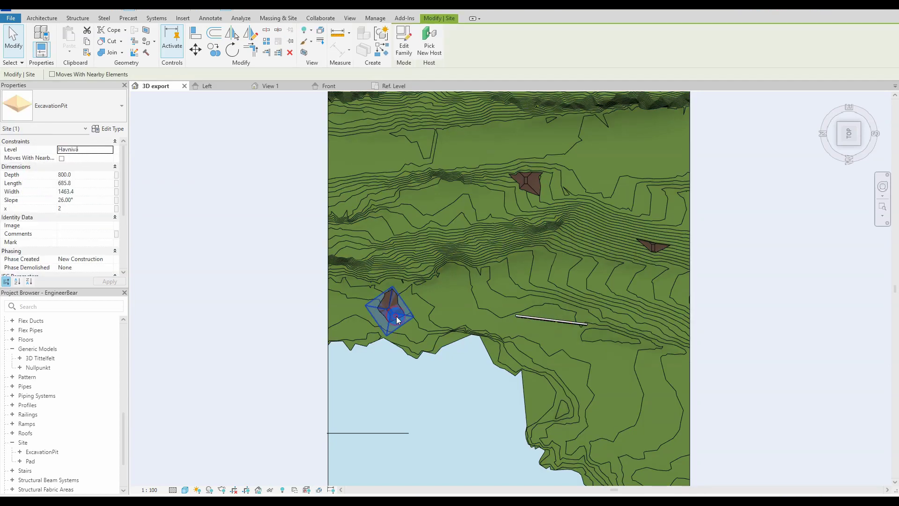
scroll(396, 323, up, 2)
key(r)
key(o)
click(468, 280)
click(468, 280)
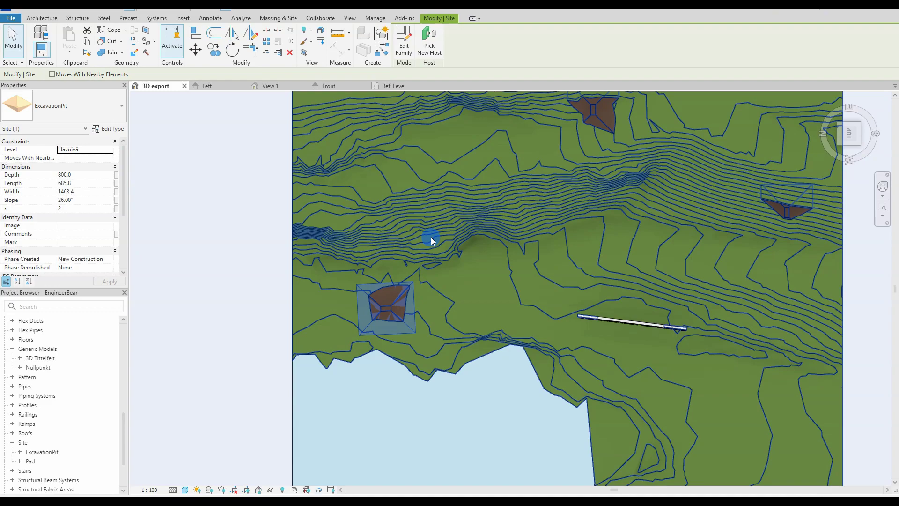
click(222, 307)
Clear the text board from in front of the excavation pits in the 3D view
shift+middle_drag(294, 405, 664, 365)
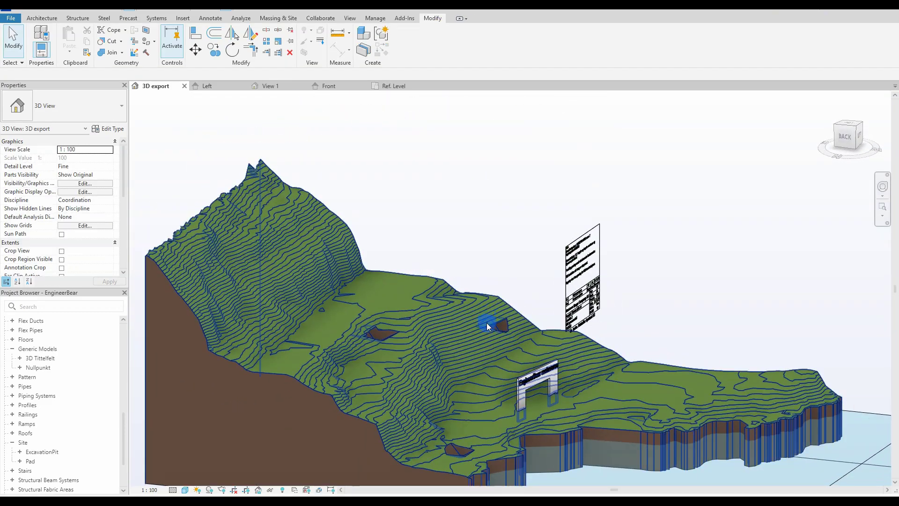
shift+middle_drag(482, 428, 420, 382)
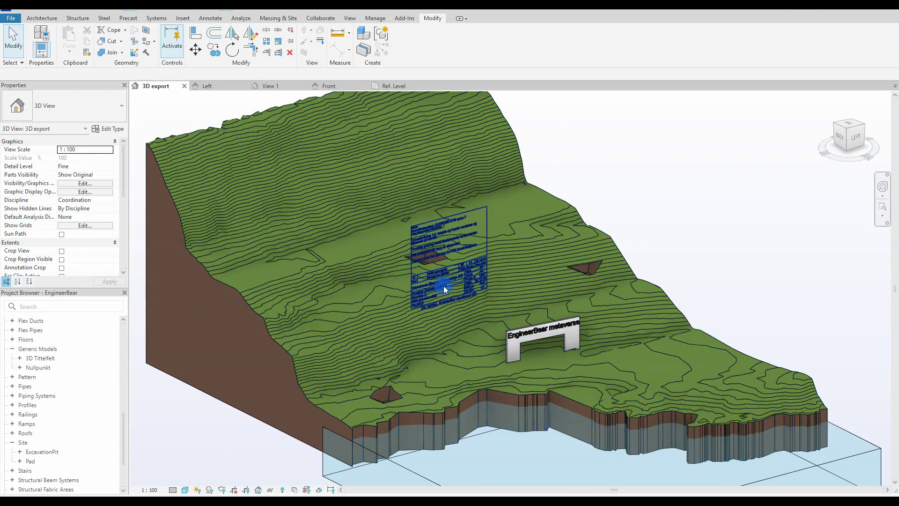
drag(443, 287, 665, 232)
scroll(342, 415, up, 2)
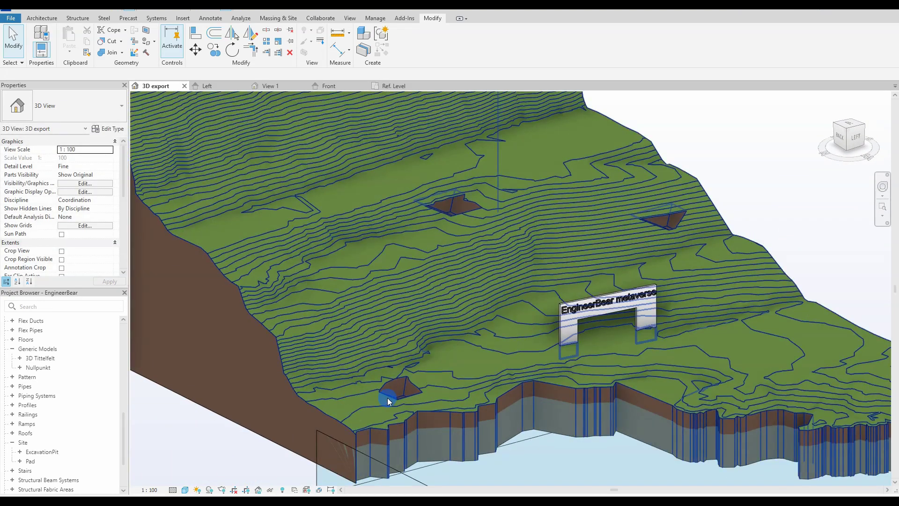
Set the shoreline pit's depth to 1500, width to 2000 and length to 5000
click(386, 394)
click(387, 395)
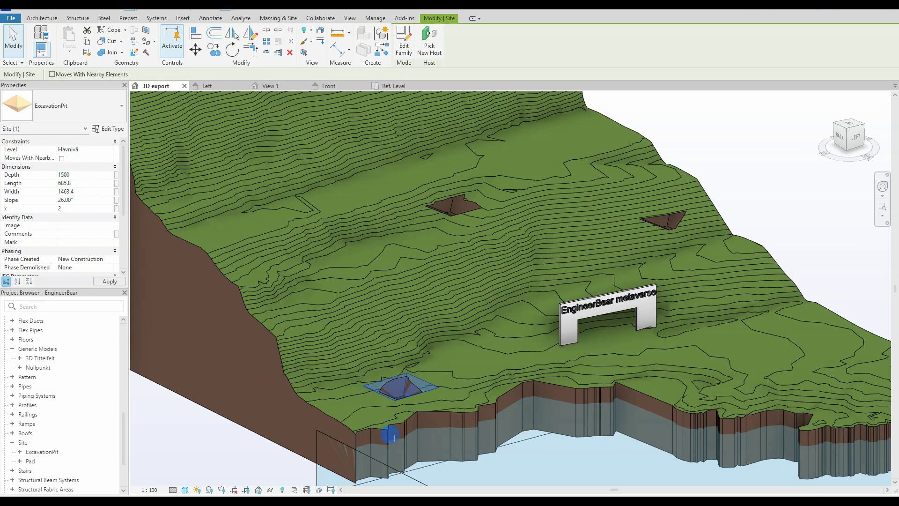
scroll(395, 428, up, 5)
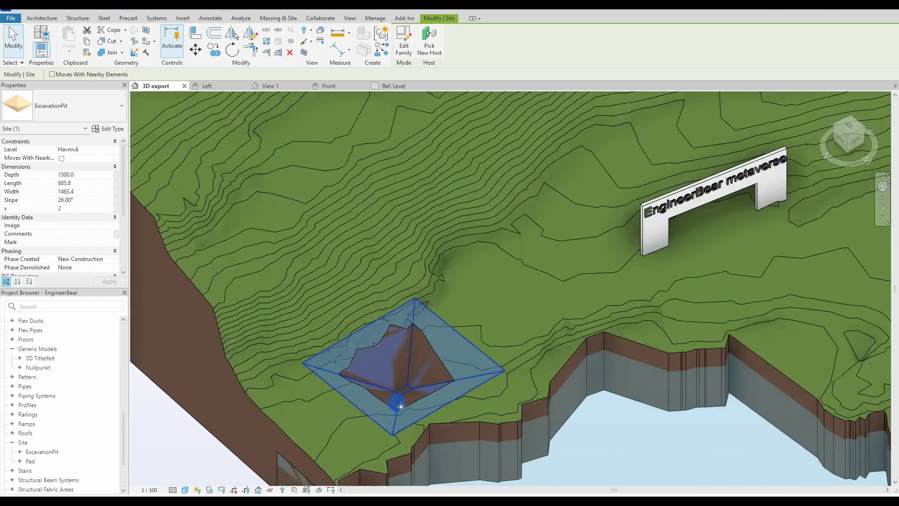
click(69, 192)
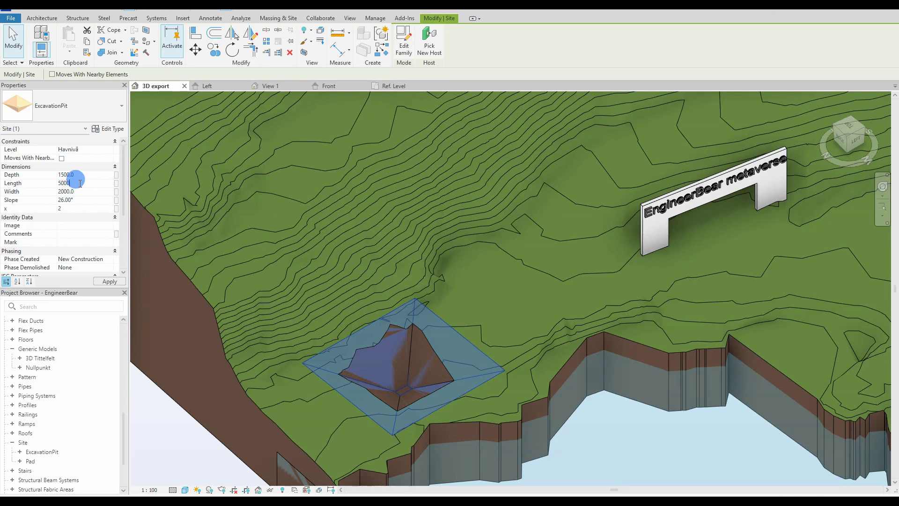
click(395, 372)
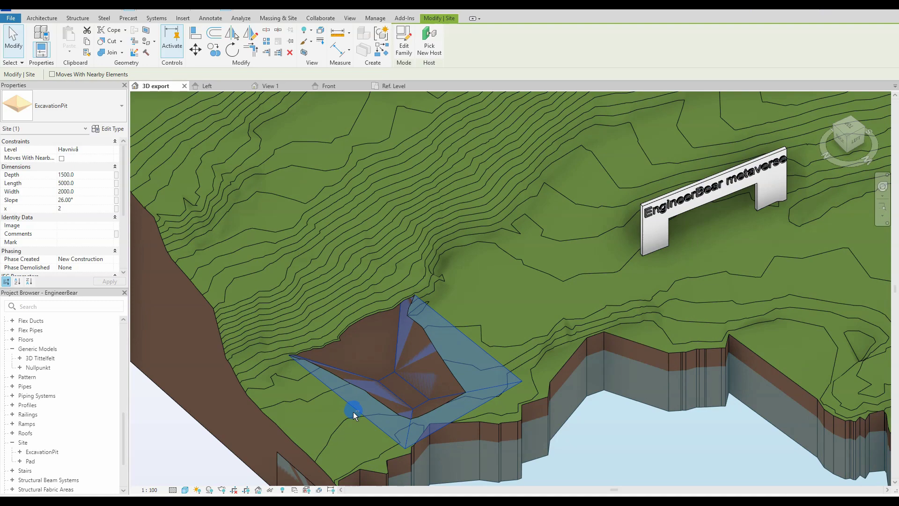
Set the pit's x parameter to 4, raise it to 10, and open its slope value for editing
mouse_move(351, 409)
shift+middle_down()
mouse_move(431, 237)
mouse_move(462, 237)
mouse_move(438, 251)
mouse_move(367, 331)
mouse_move(313, 352)
mouse_move(361, 339)
mouse_move(310, 364)
mouse_move(359, 410)
mouse_move(347, 394)
shift+middle_up()
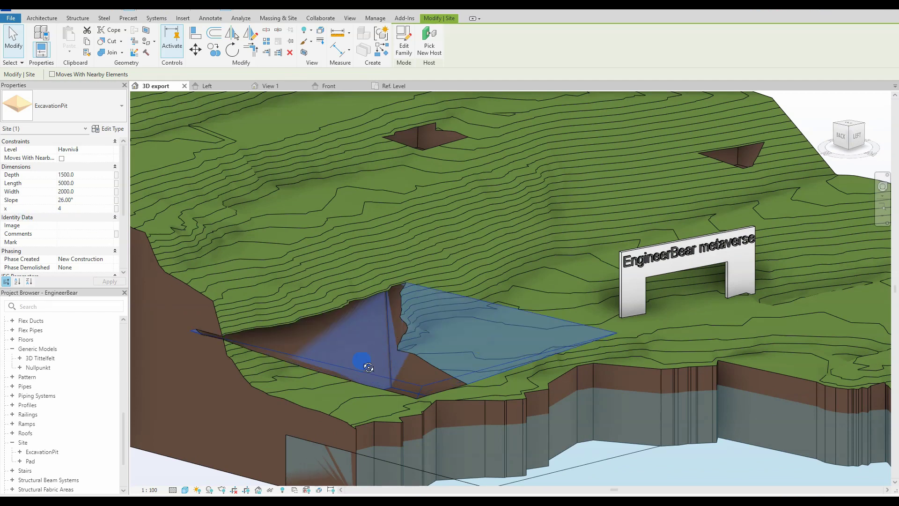
shift+middle_drag(365, 361, 369, 379)
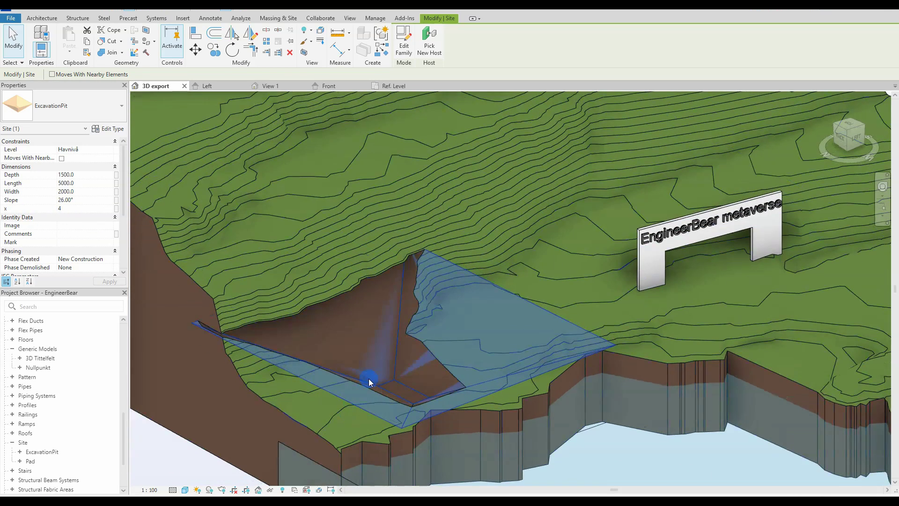
shift+middle_drag(306, 294, 135, 239)
click(83, 199)
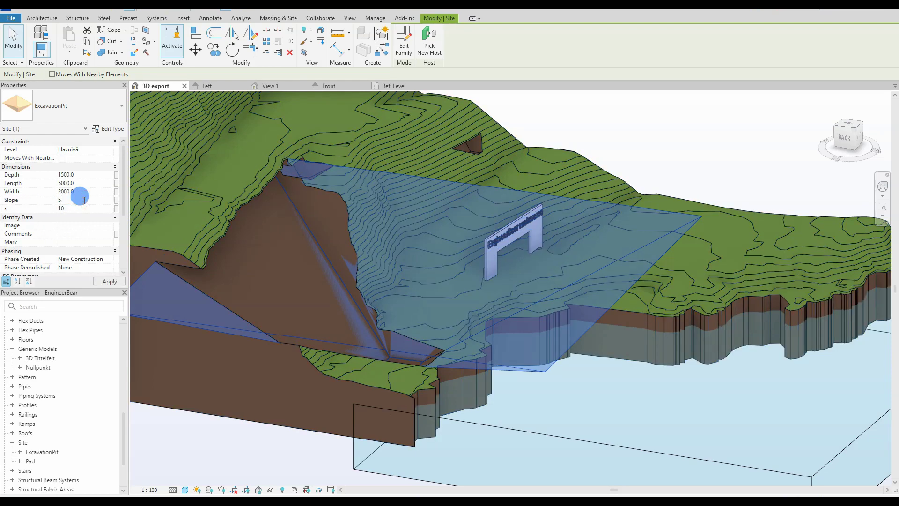